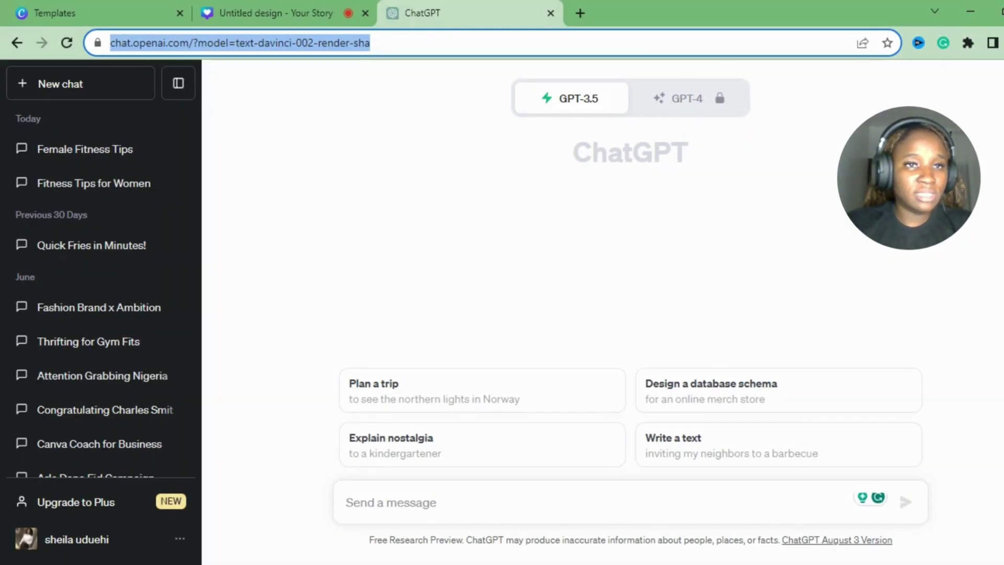
Start a fresh ChatGPT chat on GPT-3.5 and place the cursor in the empty message box.
{"action": "left_click", "coordinate": [374, 42]}
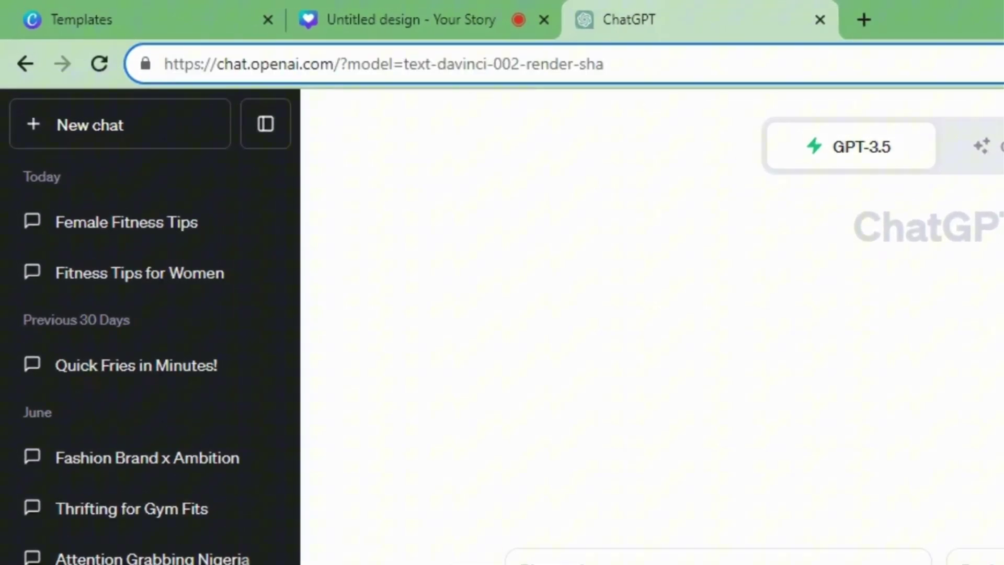
{"action": "left_click", "coordinate": [388, 503]}
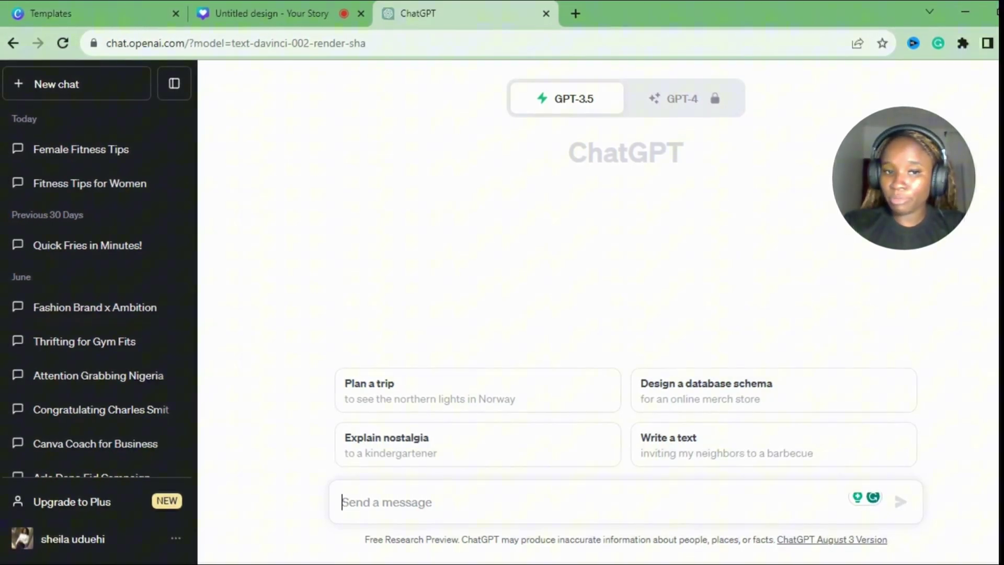
{"action": "type", "text": "I own a female sport wear brand and need content for my Instagram page.  Write 30 tips that would resonate with my target audience which are female fitness enthusiasts.  Create 1 column for the tip, 1  column with 3 industry-specific hashtags.  DO NOT NUMBER THEM"}
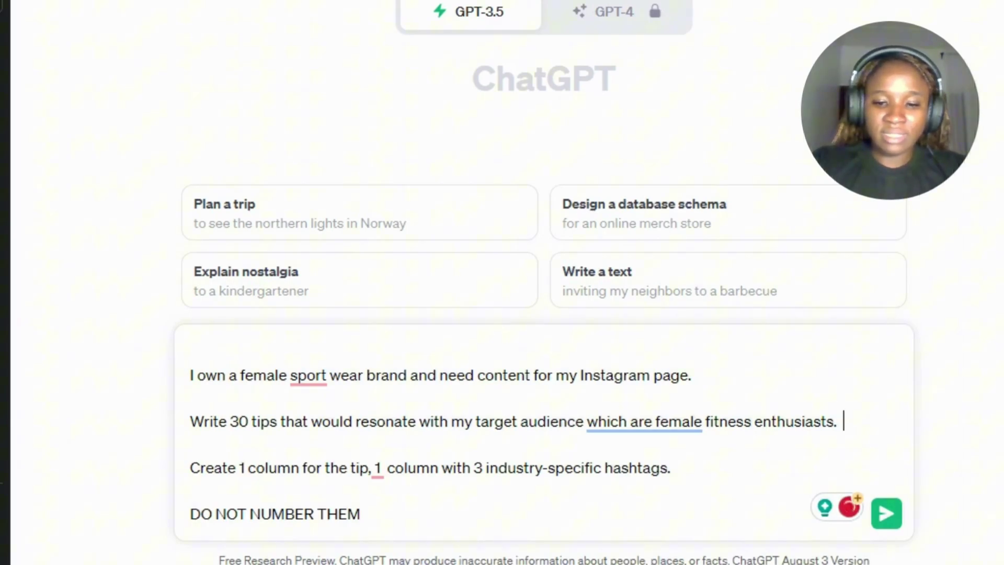
Append 'It should be motivating and yet sound friendly and witty.' after 'enthusiasts' in the prompt.
{"action": "key", "text": "shift+Return"}
{"action": "type", "text": "The "}
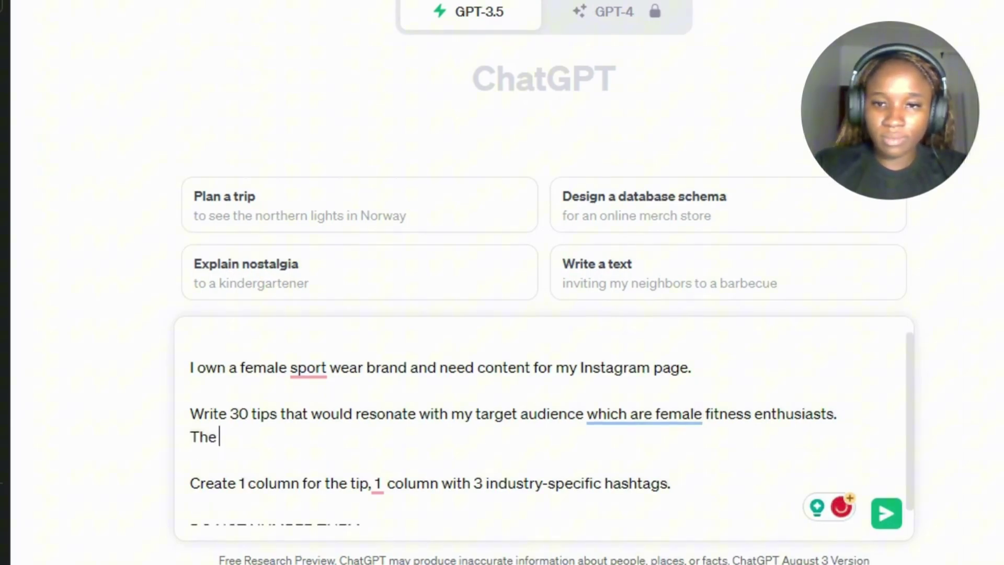
{"action": "type", "text": "g"}
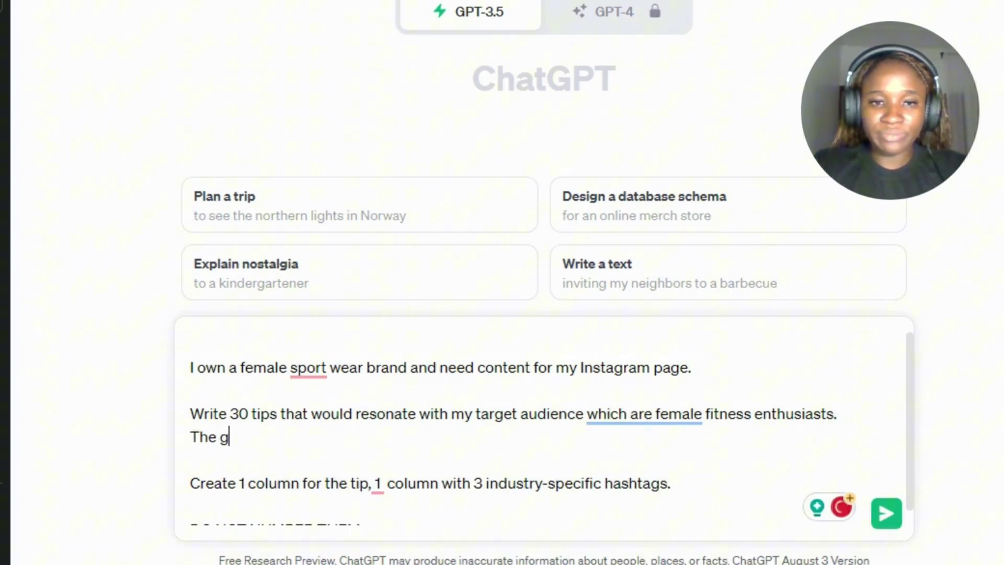
{"action": "type", "text": "oal"}
{"action": "key", "text": "BackSpace"}
{"action": "key", "text": "BackSpace"}
{"action": "key", "text": "BackSpace"}
{"action": "key", "text": "BackSpace"}
{"action": "key", "text": "BackSpace"}
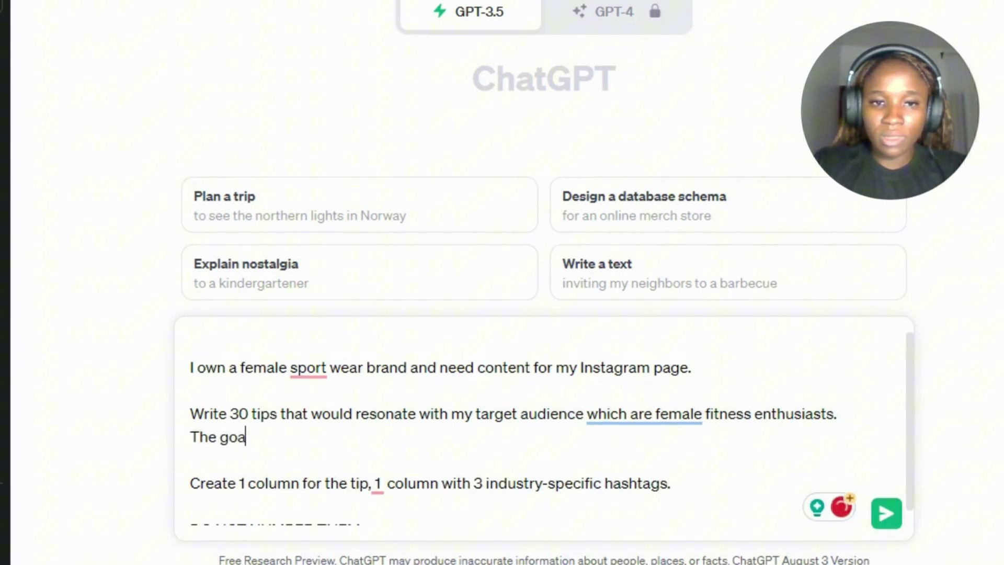
{"action": "key", "text": "BackSpace"}
{"action": "key", "text": "BackSpace"}
{"action": "key", "text": "BackSpace"}
{"action": "key", "text": "BackSpace"}
{"action": "key", "text": "BackSpace"}
{"action": "key", "text": "BackSpace"}
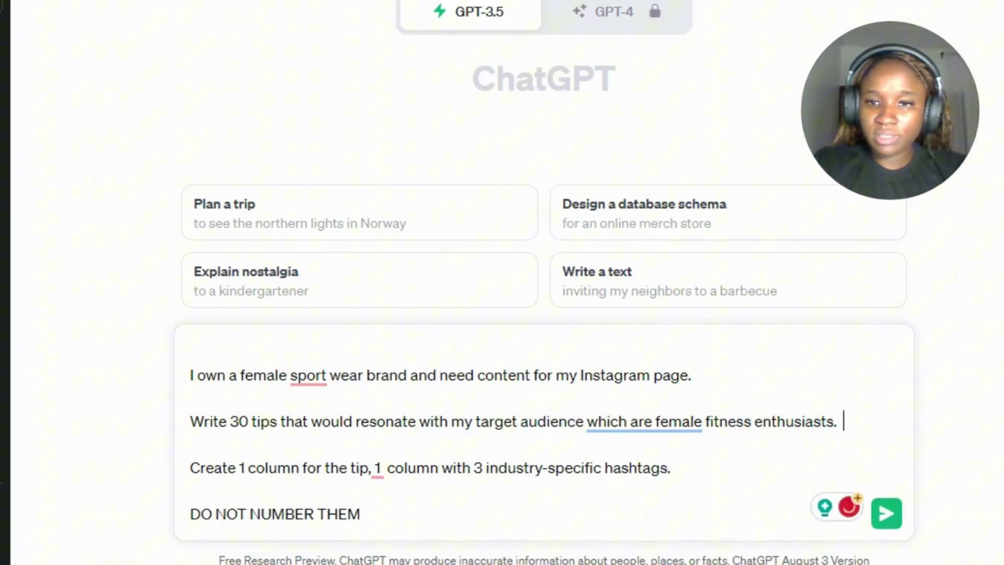
{"action": "key", "text": "BackSpace"}
{"action": "key", "text": "BackSpace"}
{"action": "type", "text": "It sh"}
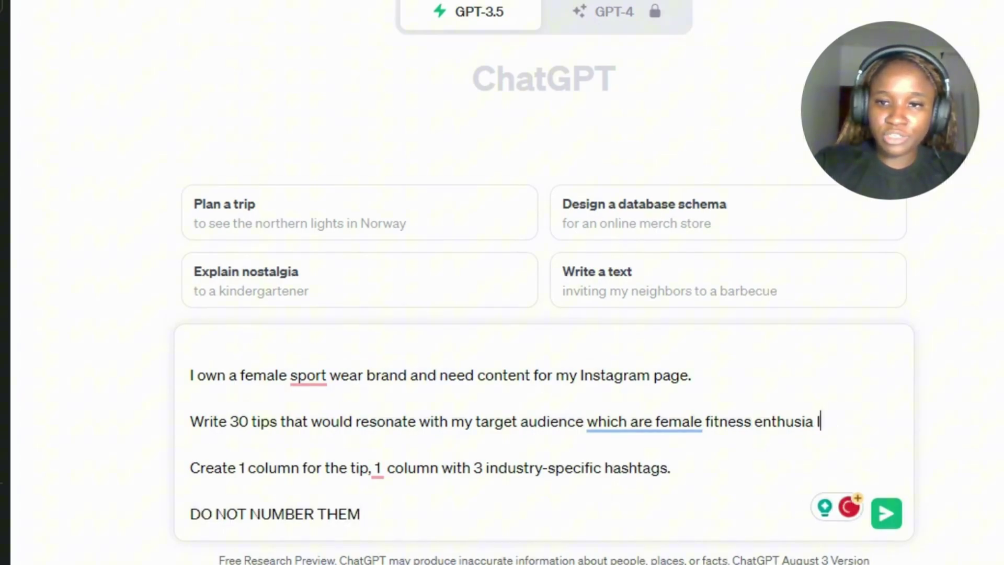
{"action": "key", "text": "BackSpace"}
{"action": "key", "text": "BackSpace"}
{"action": "key", "text": "BackSpace"}
{"action": "key", "text": "BackSpace"}
{"action": "key", "text": "BackSpace"}
{"action": "key", "text": "BackSpace"}
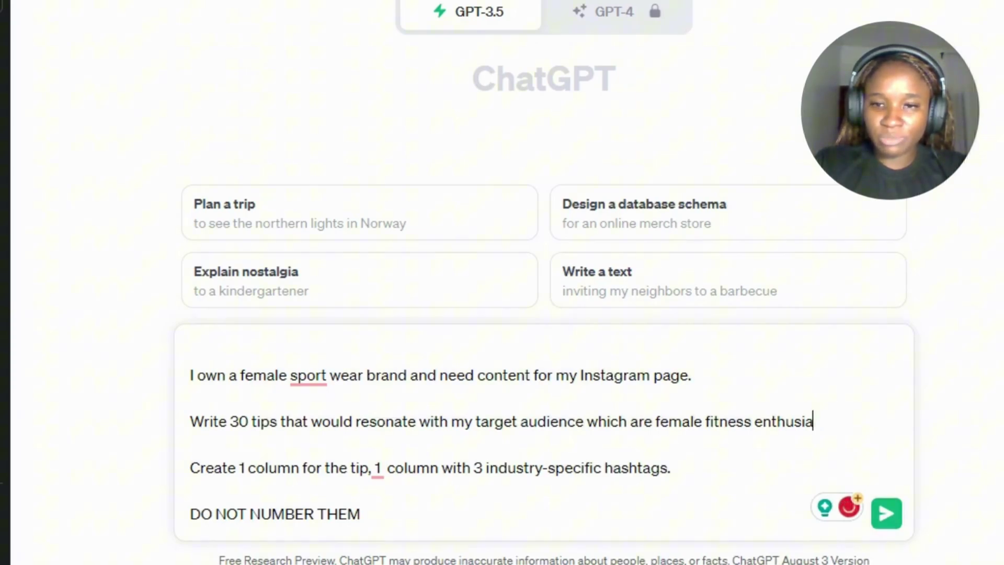
{"action": "type", "text": ". It"}
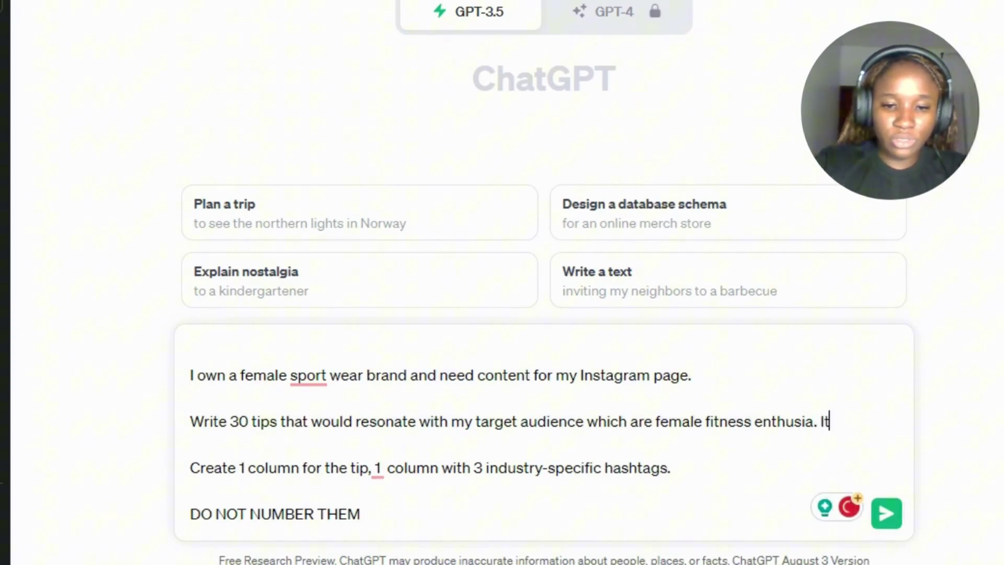
{"action": "type", "text": " should"}
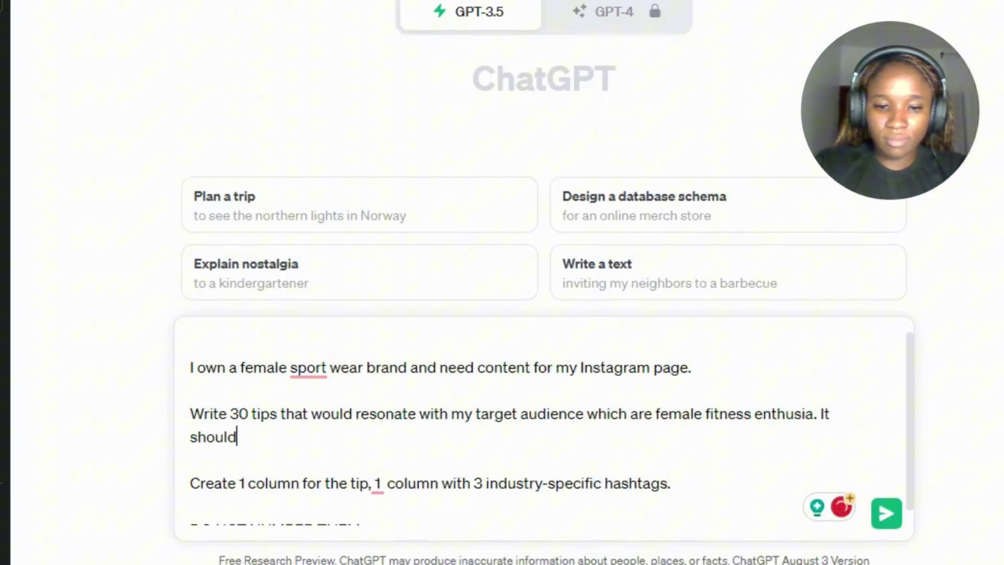
{"action": "type", "text": " be mot"}
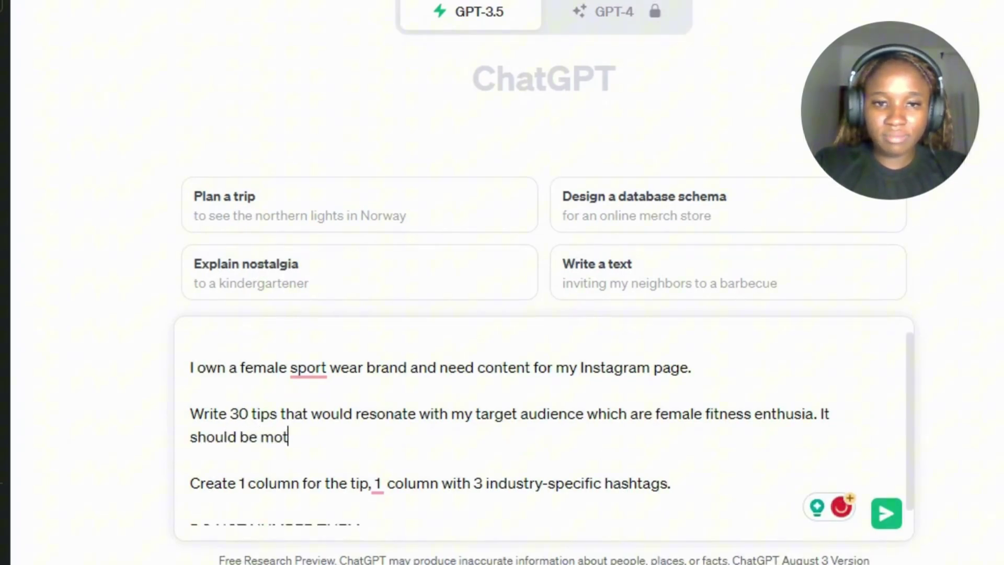
{"action": "type", "text": "ivating "}
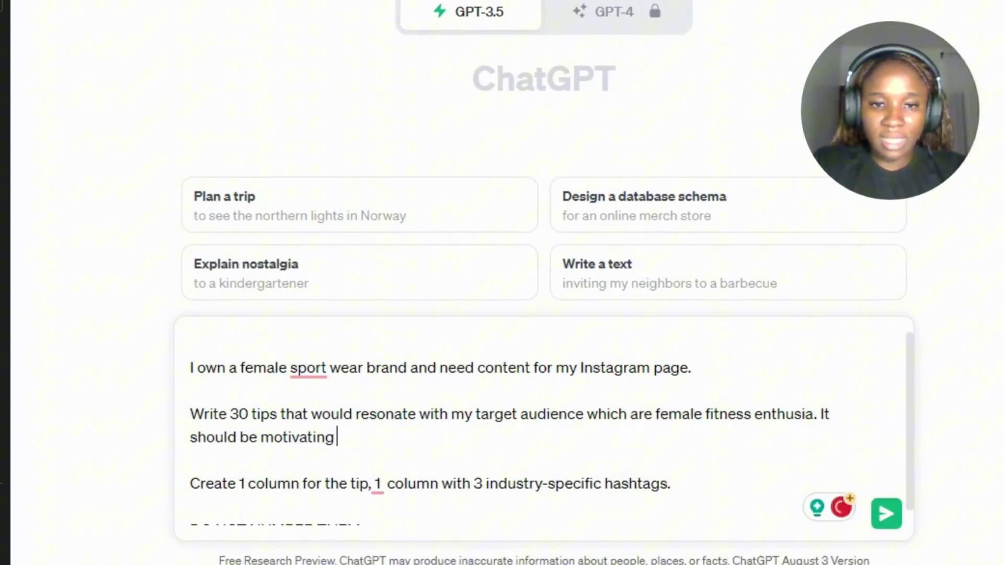
{"action": "type", "text": "and yet s"}
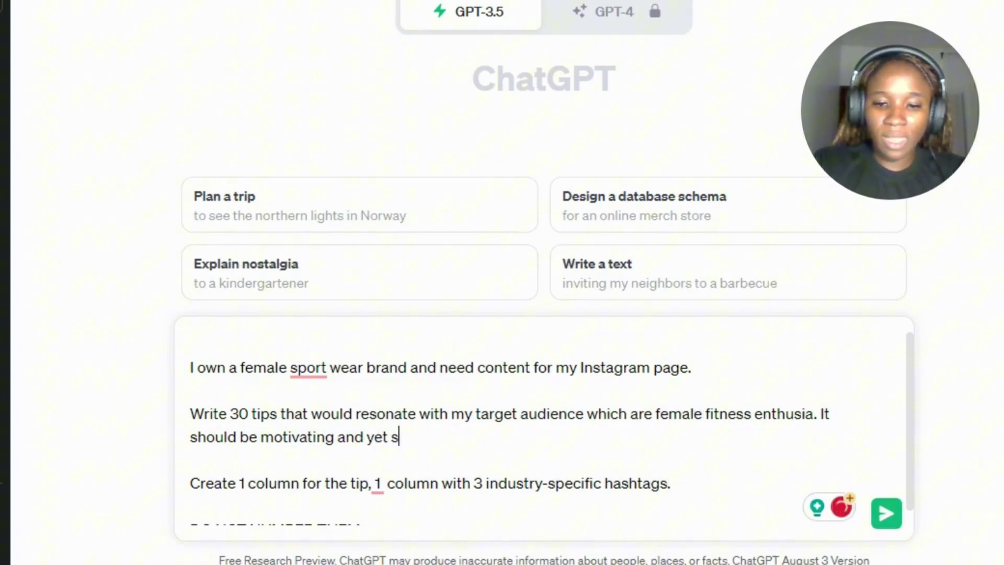
{"action": "type", "text": "ound fr"}
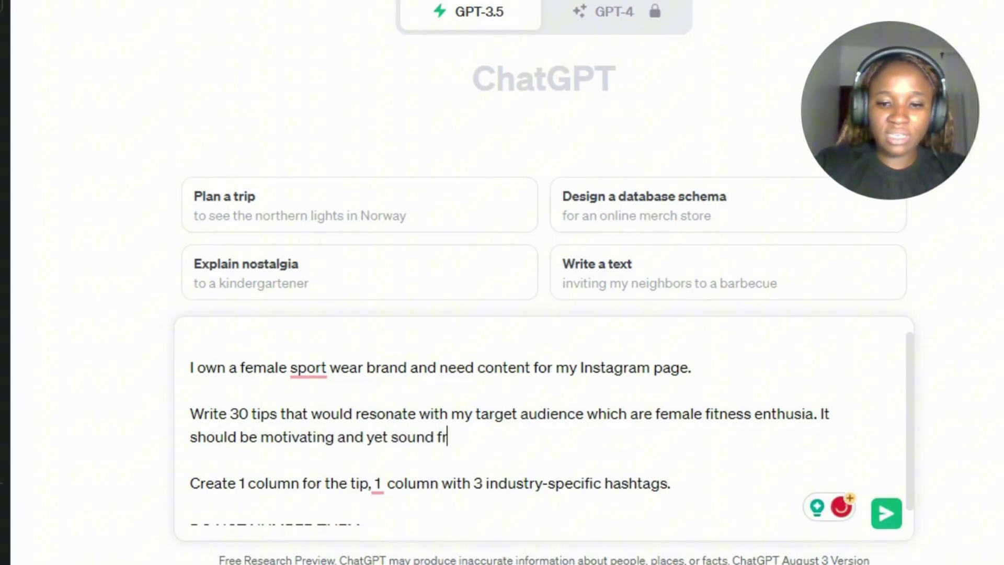
{"action": "type", "text": "iendly"}
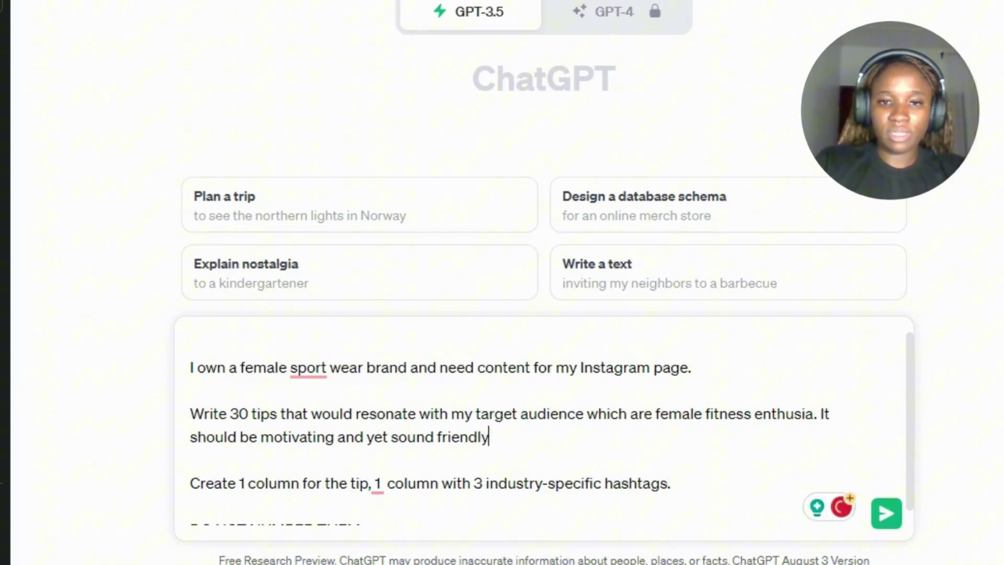
{"action": "type", "text": " and"}
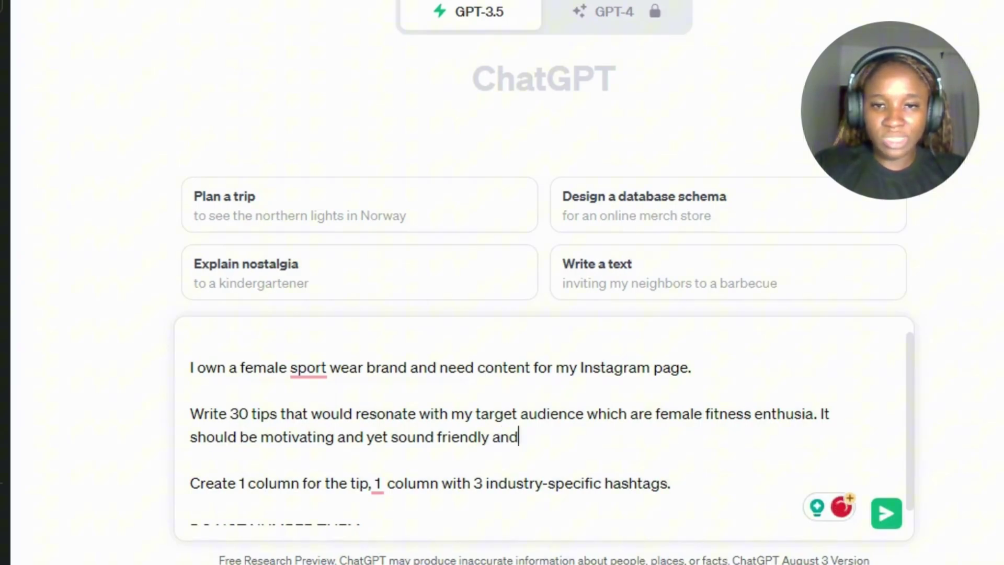
{"action": "type", "text": " witty"}
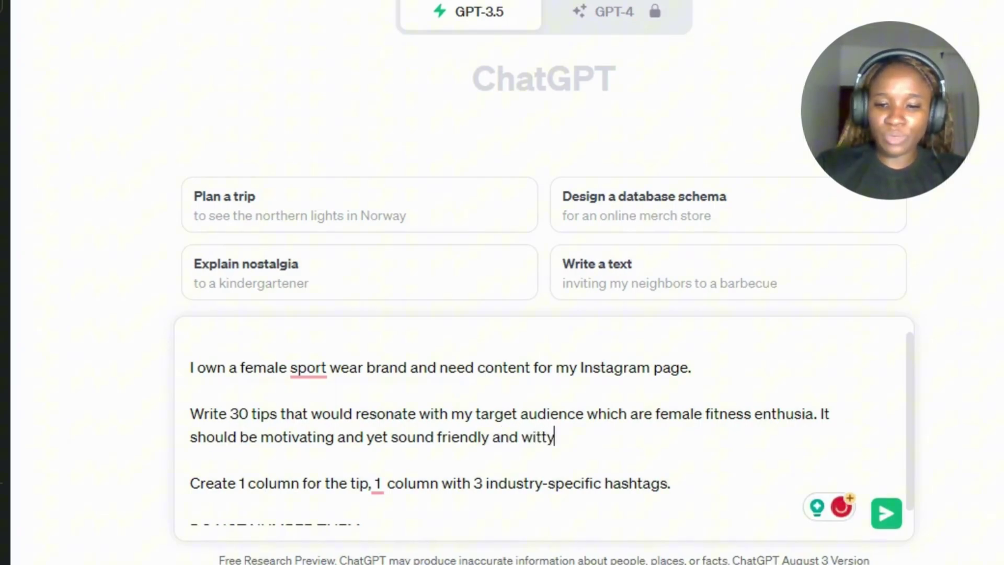
{"action": "type", "text": "."}
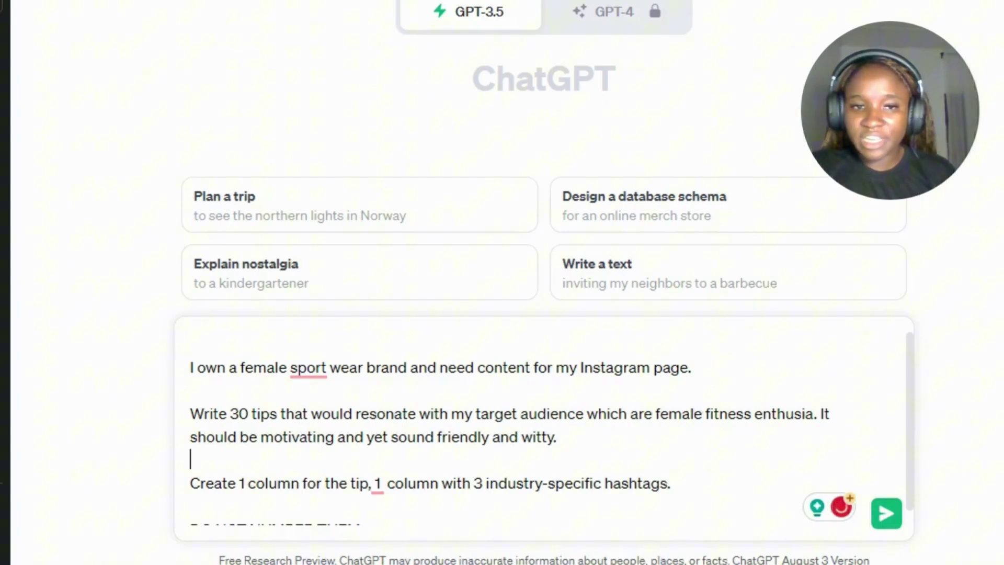
{"action": "left_click", "coordinate": [556, 482]}
{"action": "key", "text": "Down"}
{"action": "key", "text": "Down"}
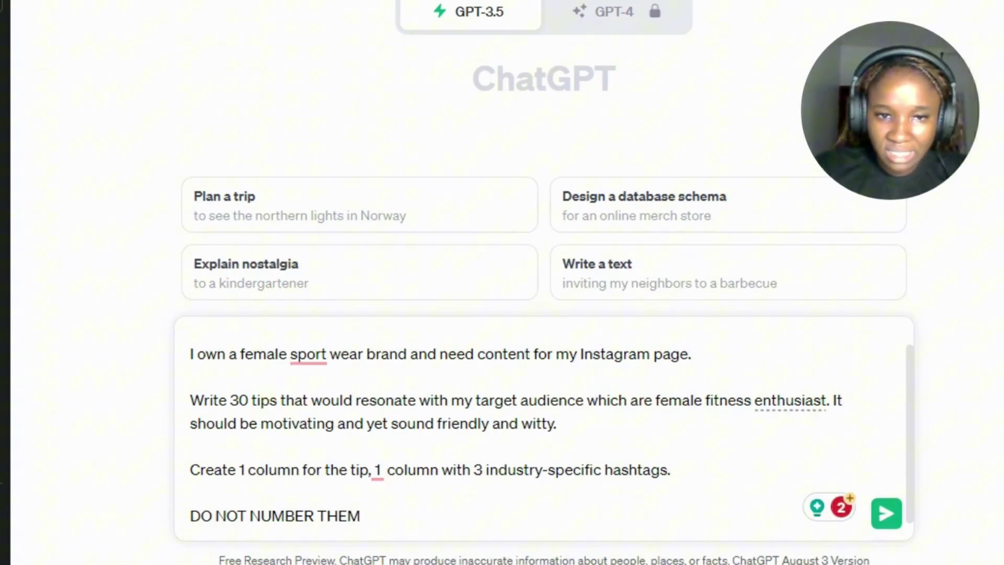
Send the prompt and select the whole Tip/Hashtags table ChatGPT returns.
{"action": "key", "text": "Return"}
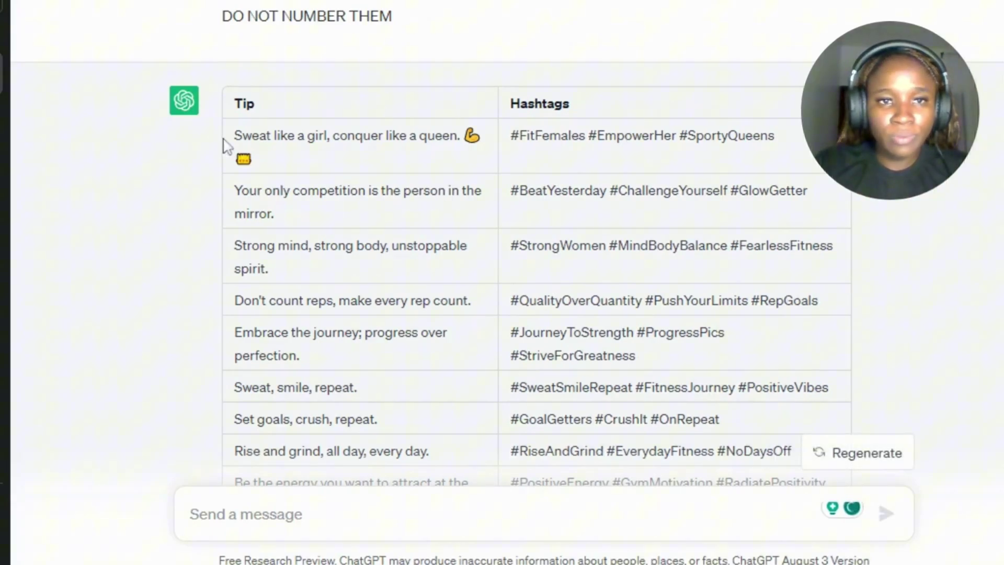
{"action": "scroll", "coordinate": [314, 99], "scroll_direction": "down", "scroll_amount": 10}
{"action": "left_click_drag", "start_coordinate": [231, 136], "coordinate": [287, 156]}
{"action": "left_click", "coordinate": [287, 156]}
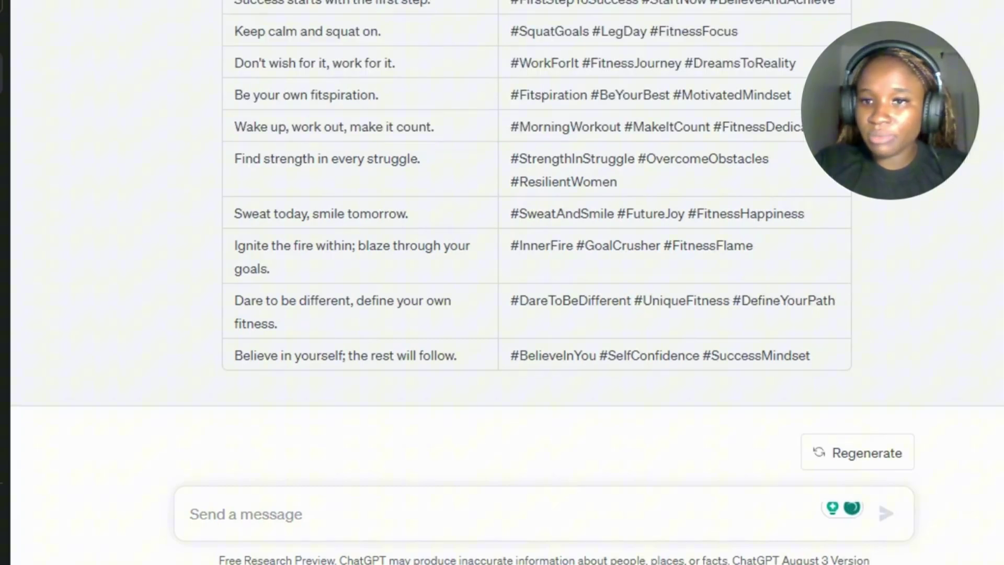
{"action": "scroll", "coordinate": [523, 235], "scroll_direction": "up", "scroll_amount": 15}
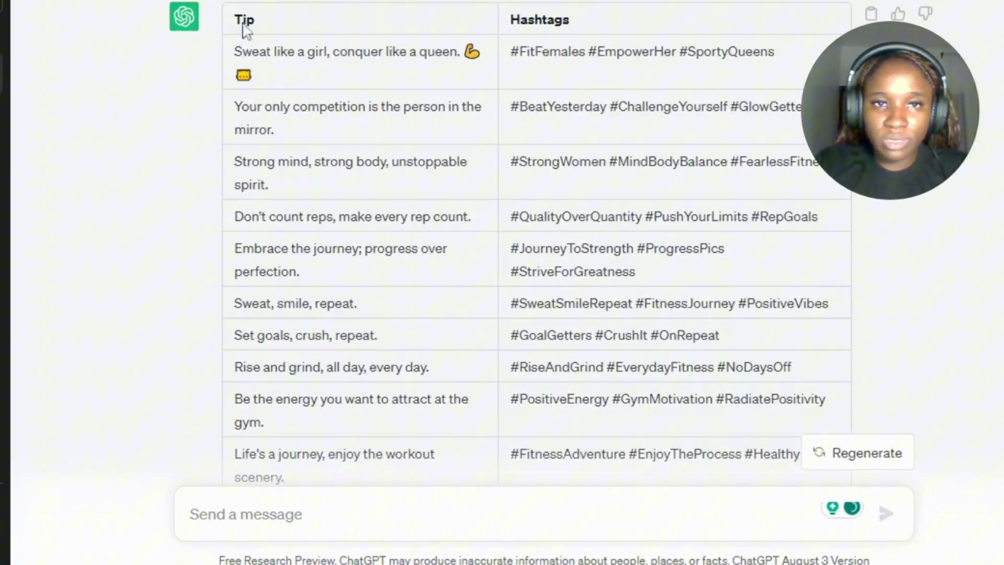
{"action": "left_click_drag", "start_coordinate": [232, 21], "coordinate": [811, 451]}
{"action": "scroll", "coordinate": [811, 451], "scroll_direction": "down", "scroll_amount": 3}
{"action": "scroll", "coordinate": [811, 451], "scroll_direction": "down", "scroll_amount": 10}
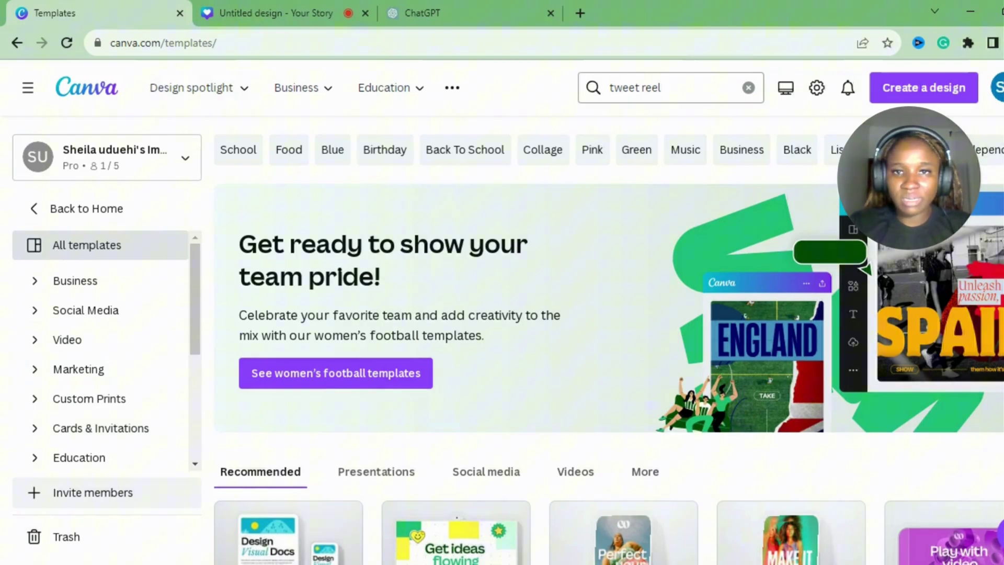
Search templates for 'tweet reel' and customize the Blue and Pink Relaxing Pool tweet-quote reel.
{"action": "left_click", "coordinate": [654, 88]}
{"action": "key", "text": "Return"}
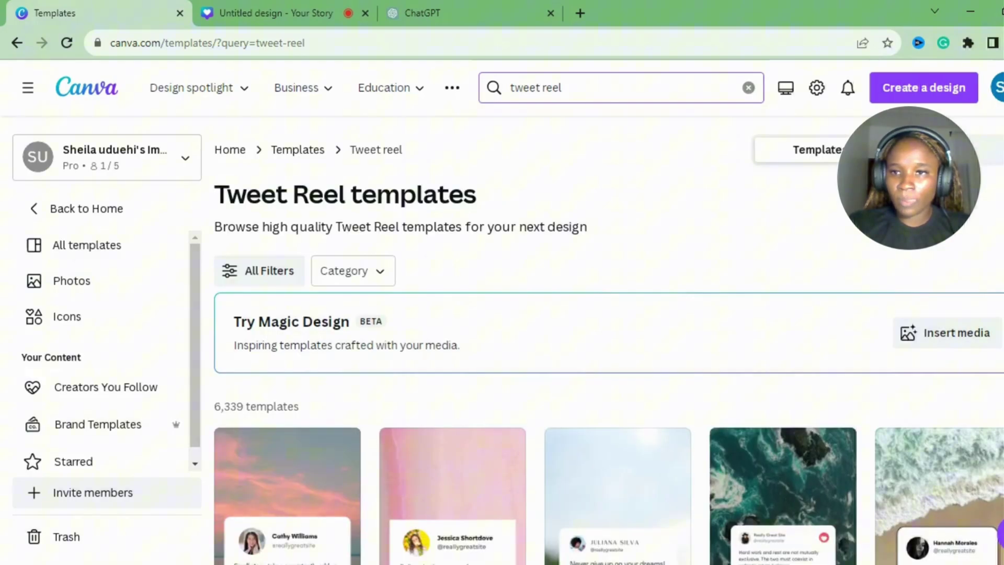
{"action": "scroll", "coordinate": [609, 340], "scroll_direction": "down", "scroll_amount": 8}
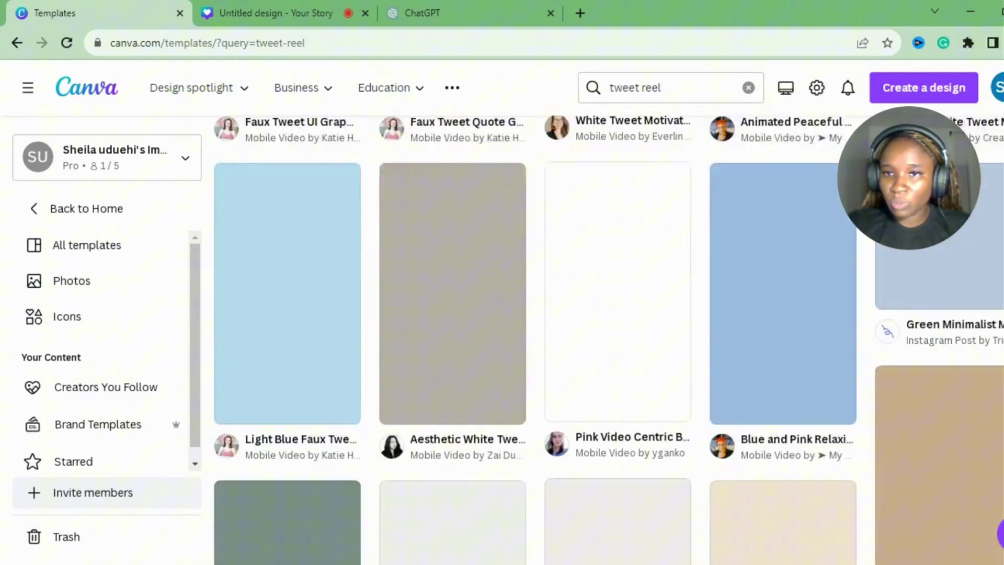
{"action": "scroll", "coordinate": [609, 340], "scroll_direction": "up", "scroll_amount": 2}
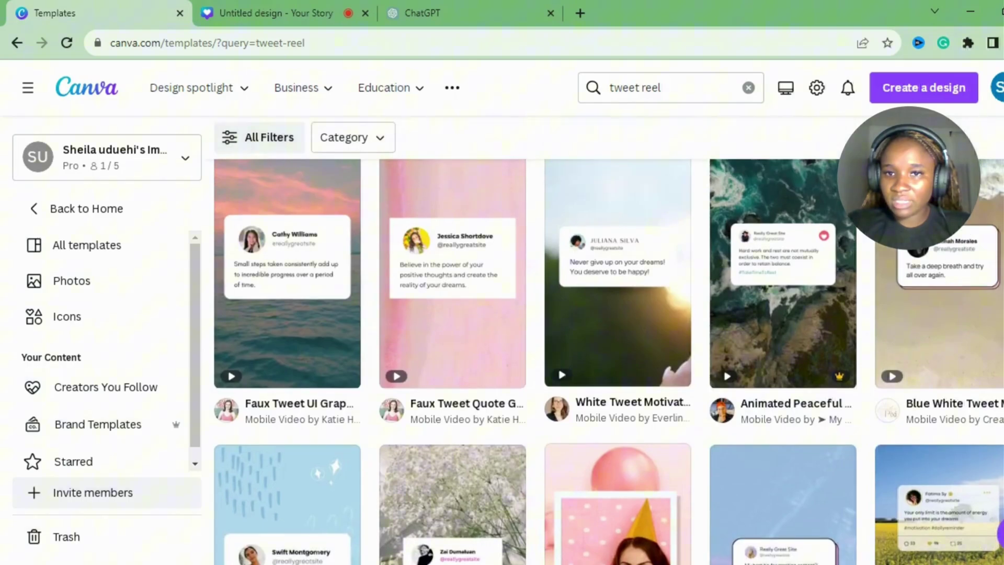
{"action": "scroll", "coordinate": [609, 340], "scroll_direction": "down", "scroll_amount": 5}
{"action": "left_click", "coordinate": [801, 245]}
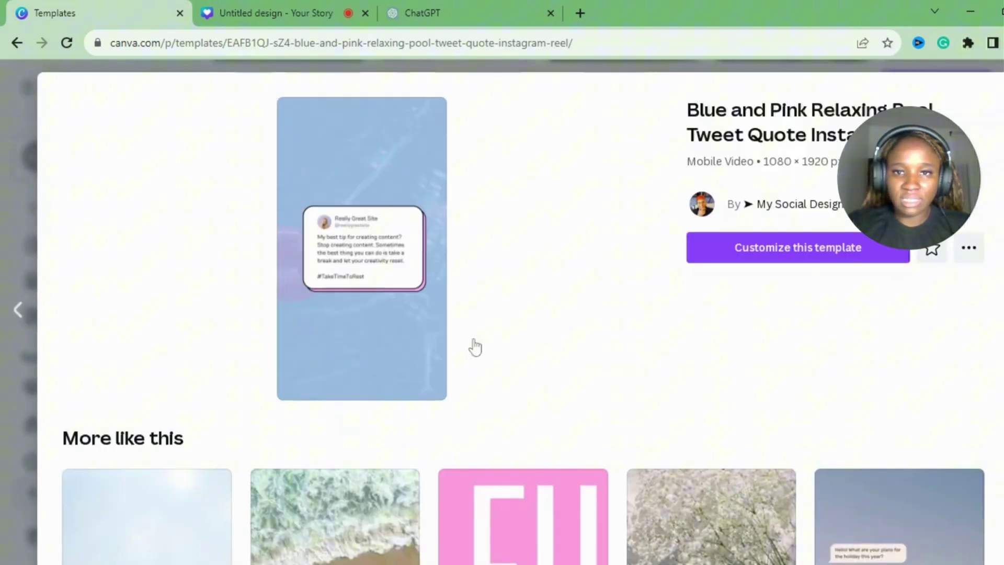
{"action": "left_click", "coordinate": [716, 256]}
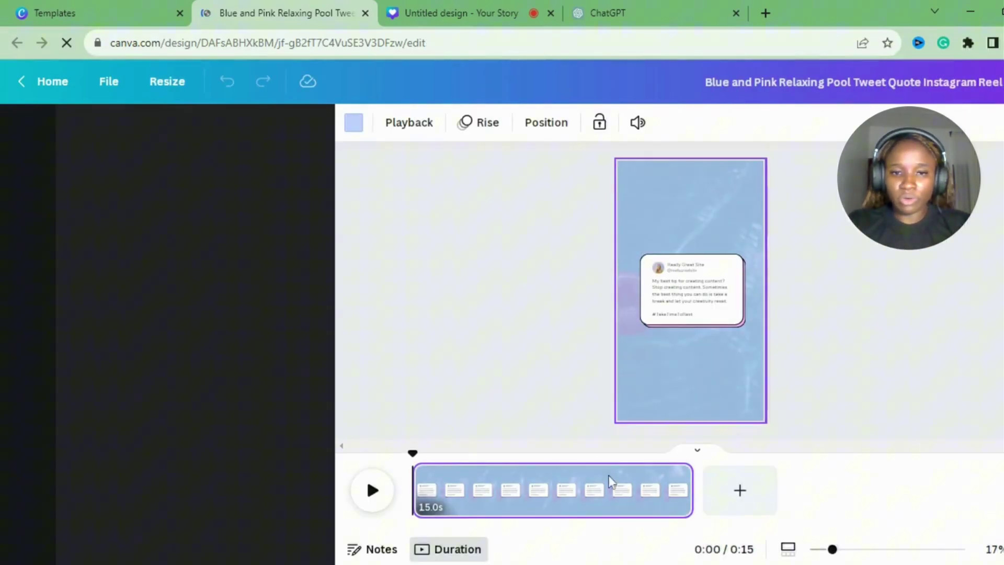
Trim the reel's single timeline clip from 15 seconds to 2.0 seconds.
{"action": "left_click", "coordinate": [569, 510]}
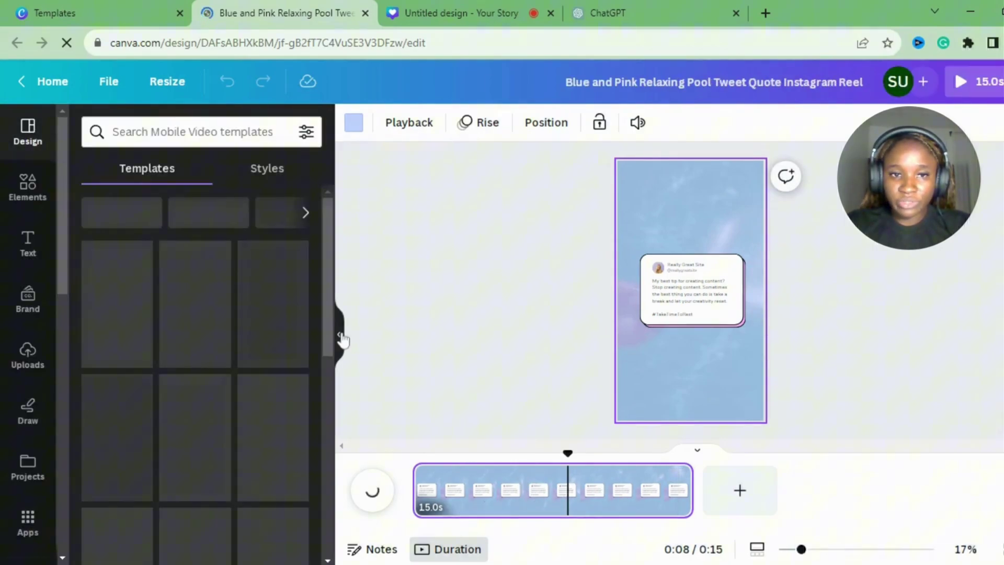
{"action": "left_click", "coordinate": [340, 335]}
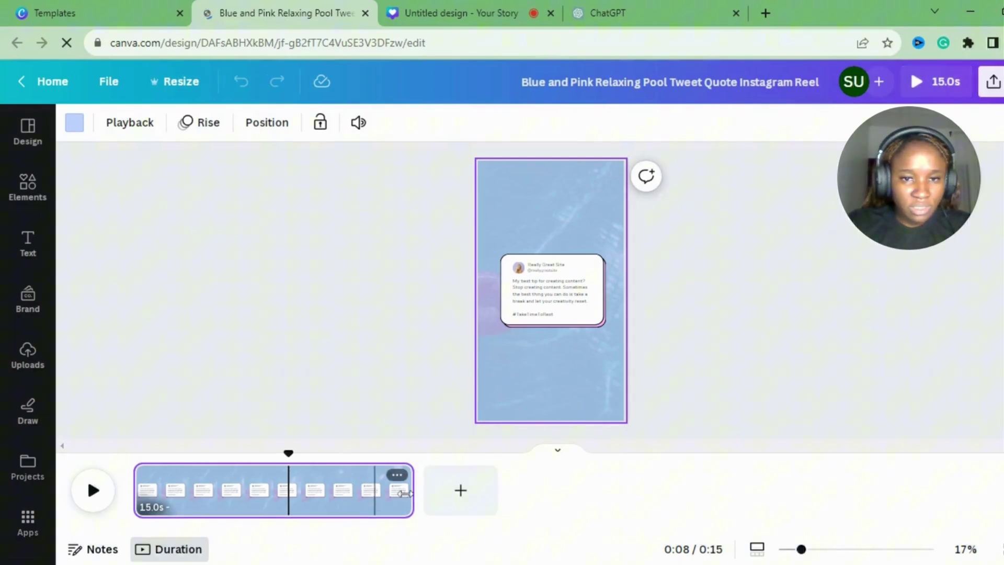
{"action": "left_click_drag", "start_coordinate": [411, 490], "coordinate": [168, 497]}
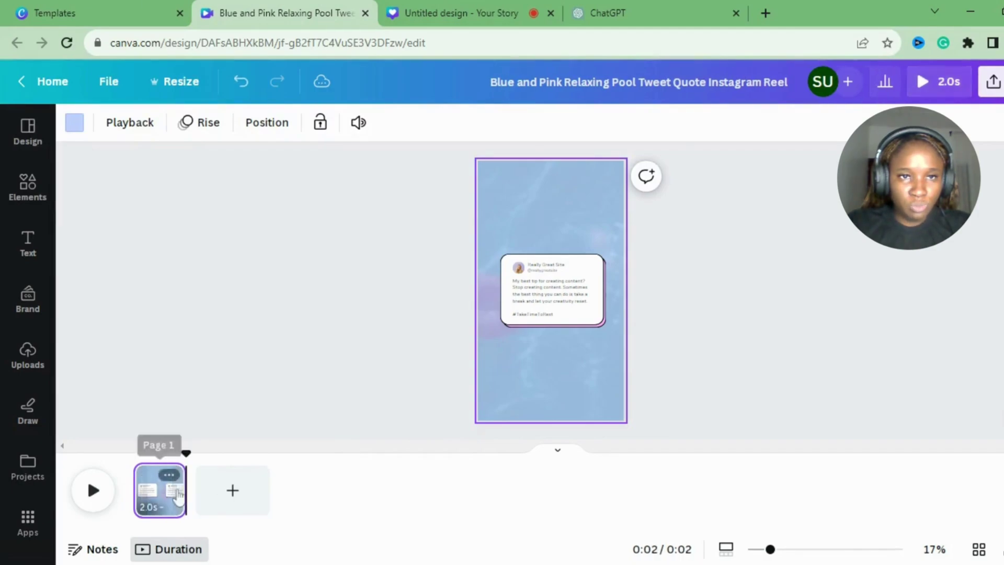
{"action": "left_click", "coordinate": [218, 331]}
{"action": "left_click", "coordinate": [163, 504]}
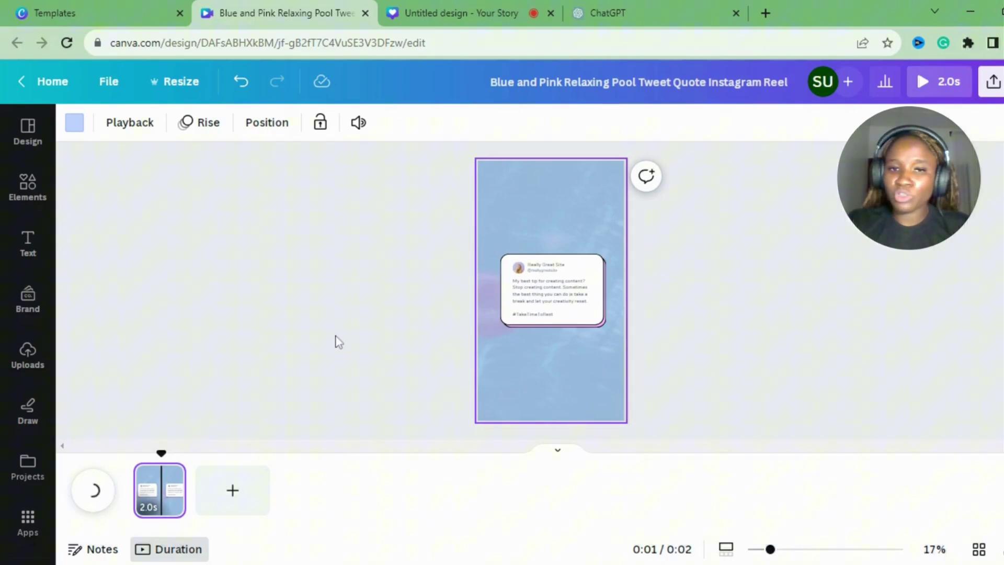
Zoom to 32% and replace the card's quote text with 'TIP'.
{"action": "left_click", "coordinate": [564, 294]}
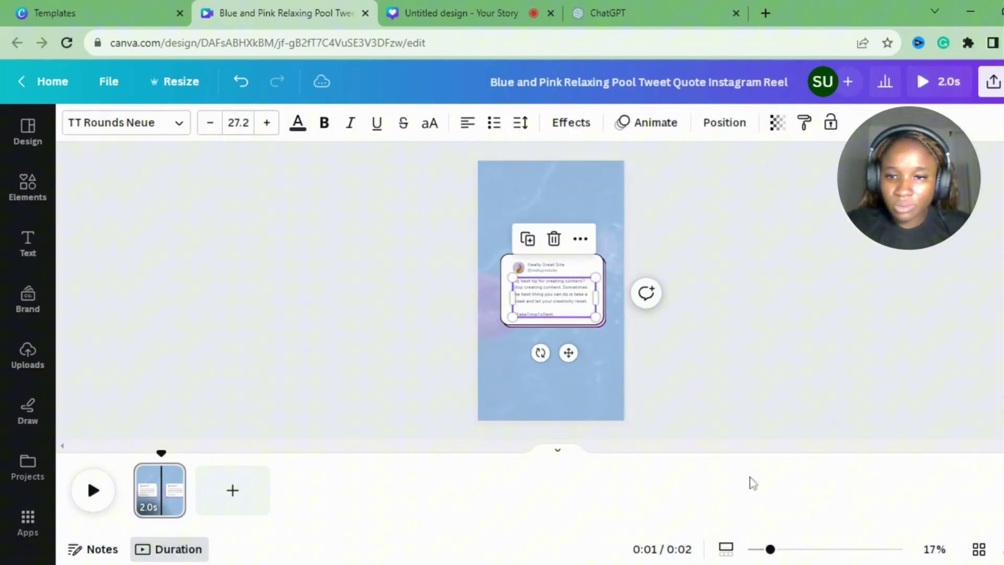
{"action": "left_click_drag", "start_coordinate": [771, 550], "coordinate": [794, 549]}
{"action": "double_click", "coordinate": [536, 308]}
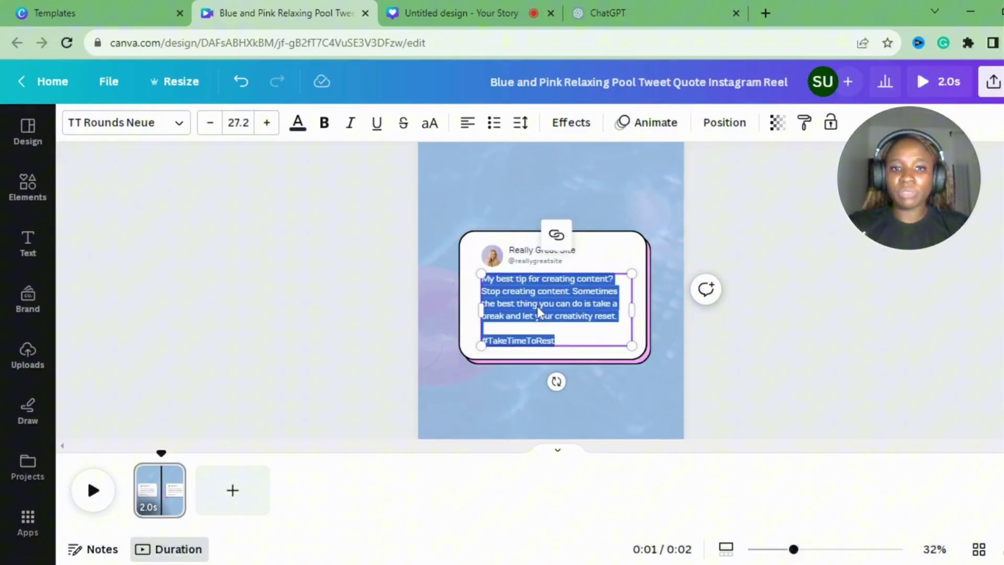
{"action": "key", "text": "BackSpace"}
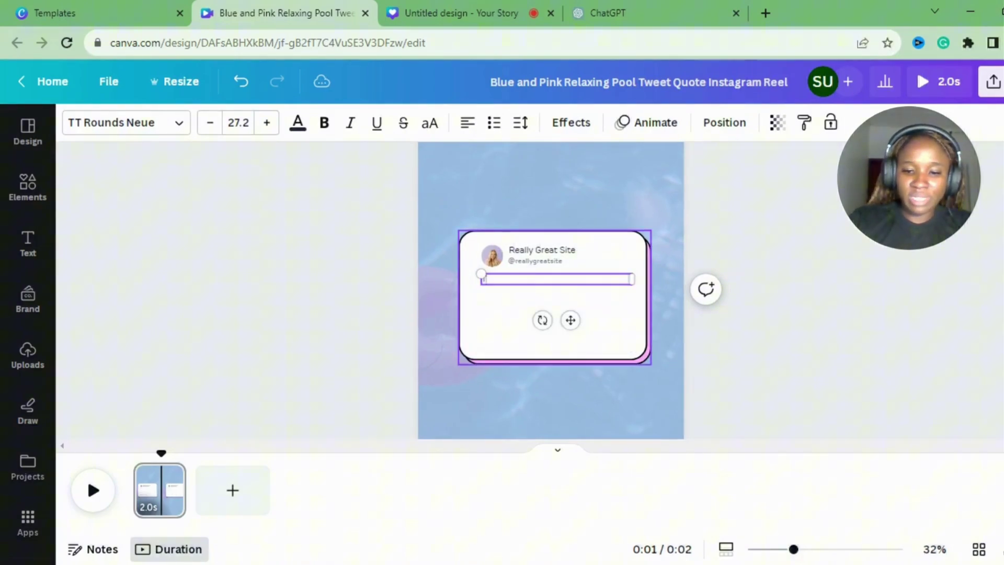
{"action": "left_click", "coordinate": [698, 257]}
Duplicate the TIP line below itself and change the copy to 'Hashtags'.
{"action": "left_click", "coordinate": [611, 286]}
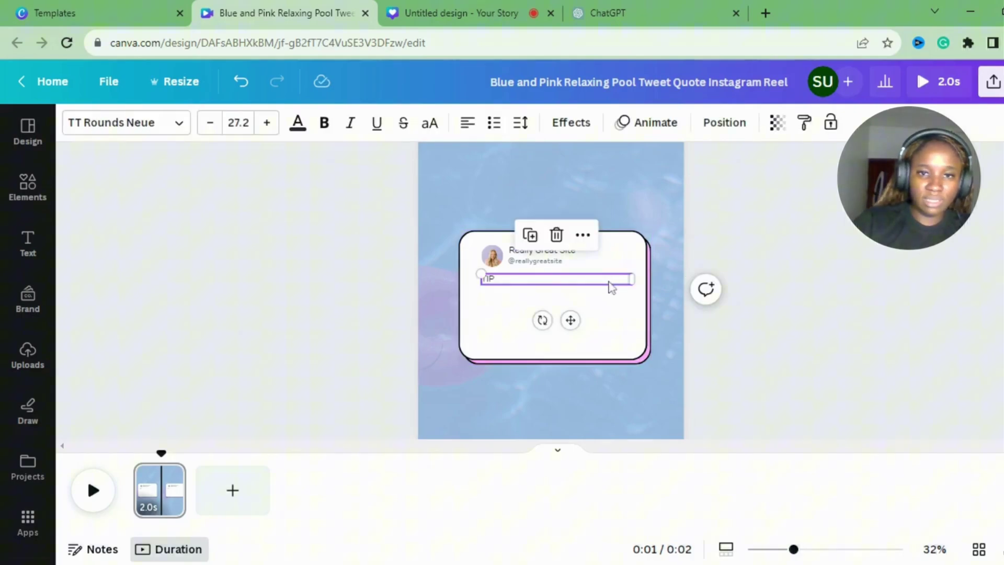
{"action": "key", "text": "shift+Right"}
{"action": "key", "text": "shift+Down"}
{"action": "left_click_drag", "start_coordinate": [606, 293], "coordinate": [602, 312]}
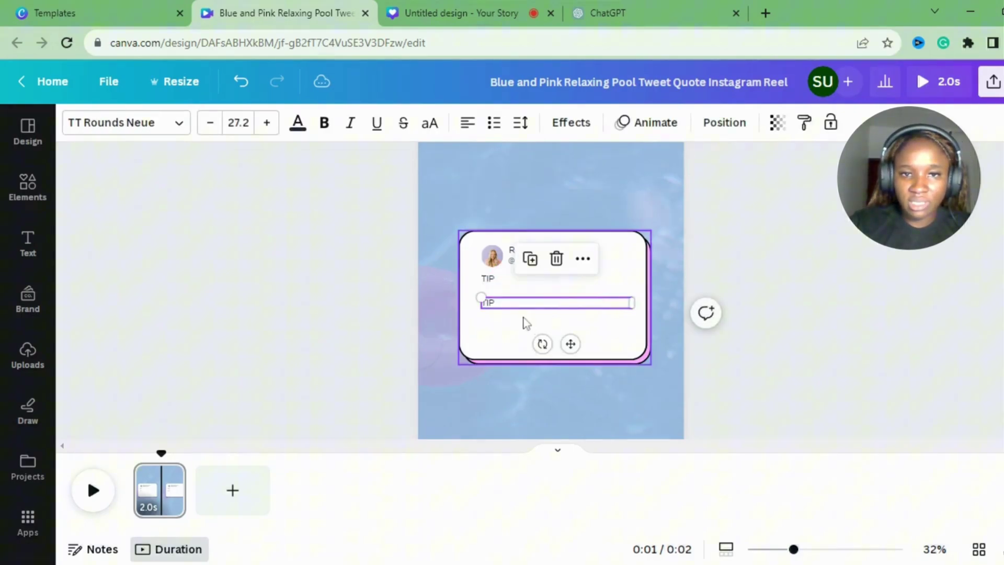
{"action": "double_click", "coordinate": [505, 306]}
{"action": "key", "text": "BackSpace"}
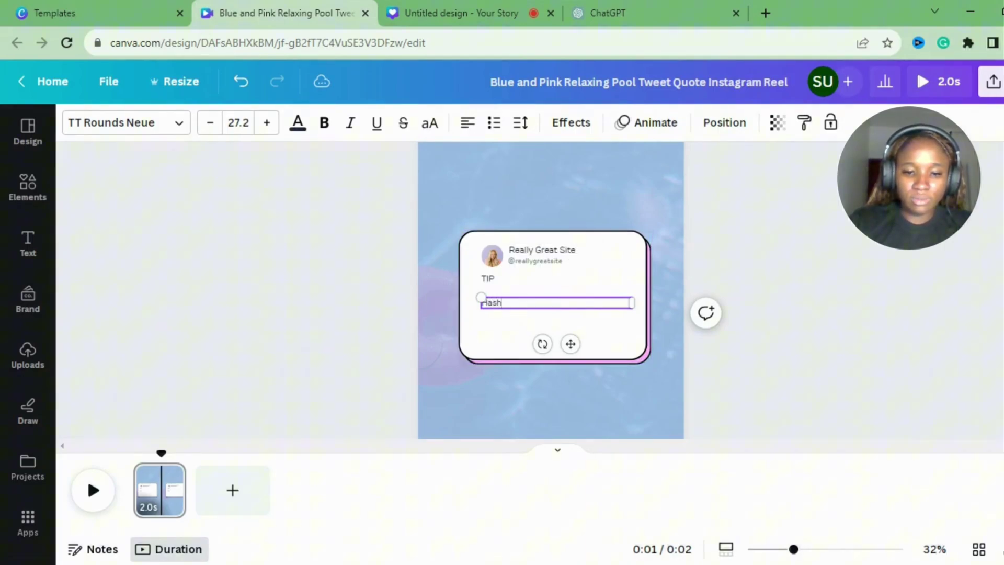
{"action": "left_click", "coordinate": [507, 285]}
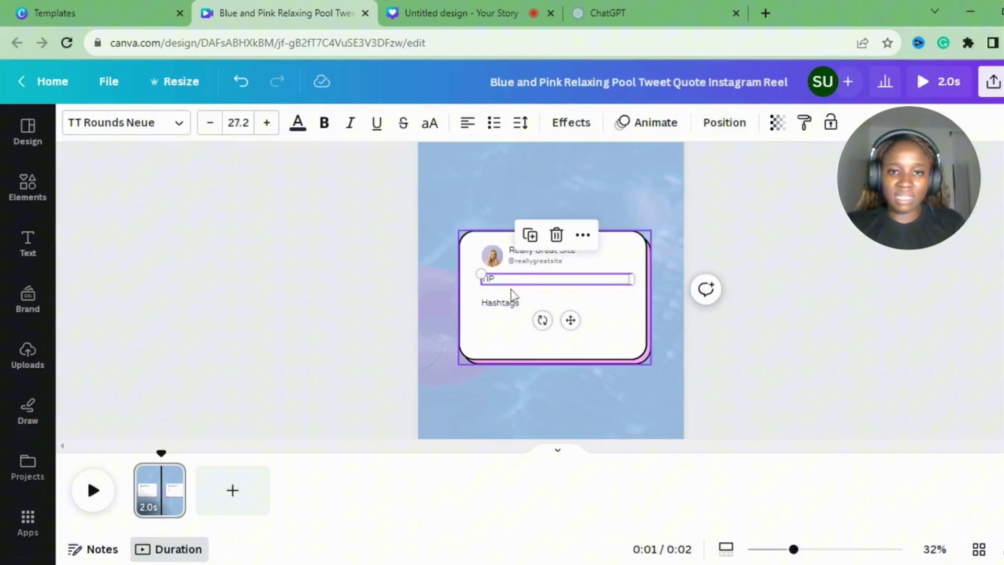
{"action": "left_click", "coordinate": [515, 303]}
Shorten the tweet card to fit the two lines and nudge Hashtags slightly lower.
{"action": "left_click", "coordinate": [603, 331]}
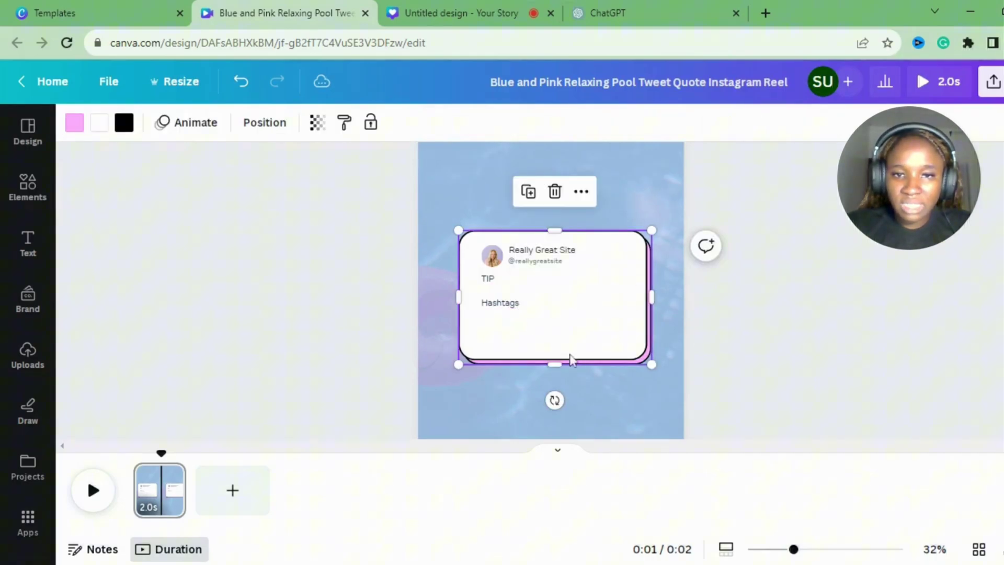
{"action": "left_click_drag", "start_coordinate": [561, 361], "coordinate": [567, 340]}
{"action": "left_click", "coordinate": [536, 306]}
{"action": "left_click_drag", "start_coordinate": [535, 306], "coordinate": [536, 308]}
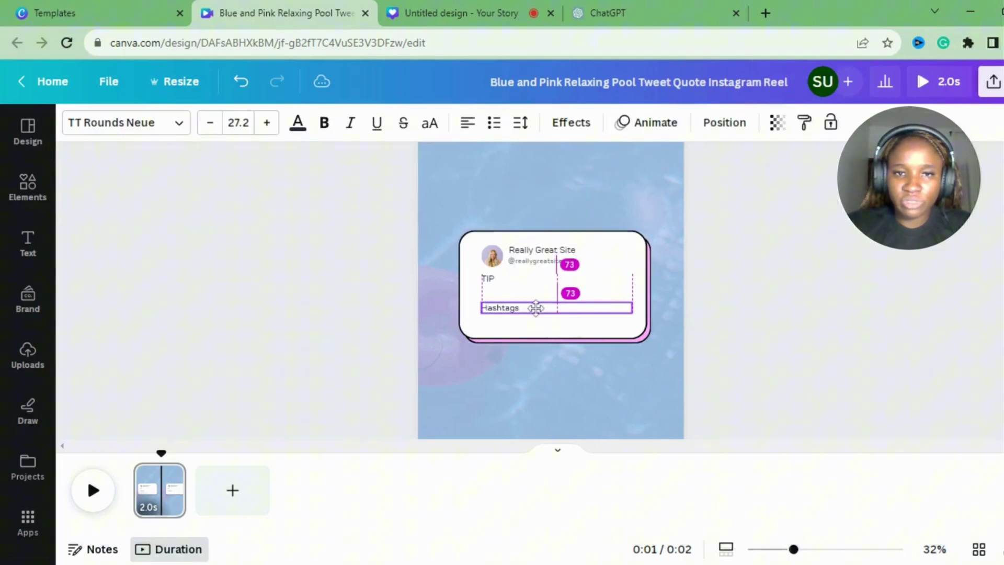
{"action": "left_click", "coordinate": [523, 252]}
{"action": "left_click", "coordinate": [538, 257]}
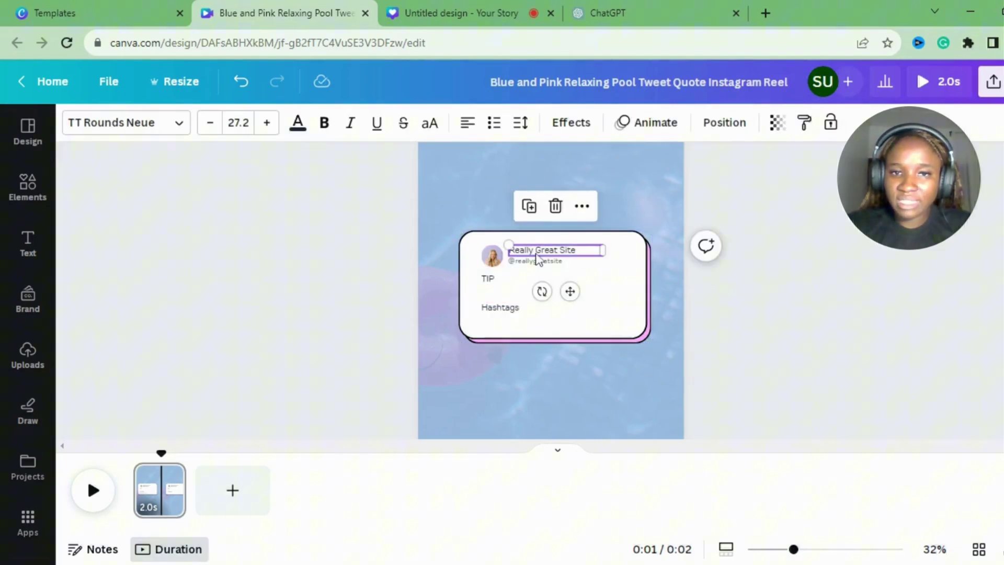
{"action": "double_click", "coordinate": [538, 256]}
{"action": "key", "text": "BackSpace"}
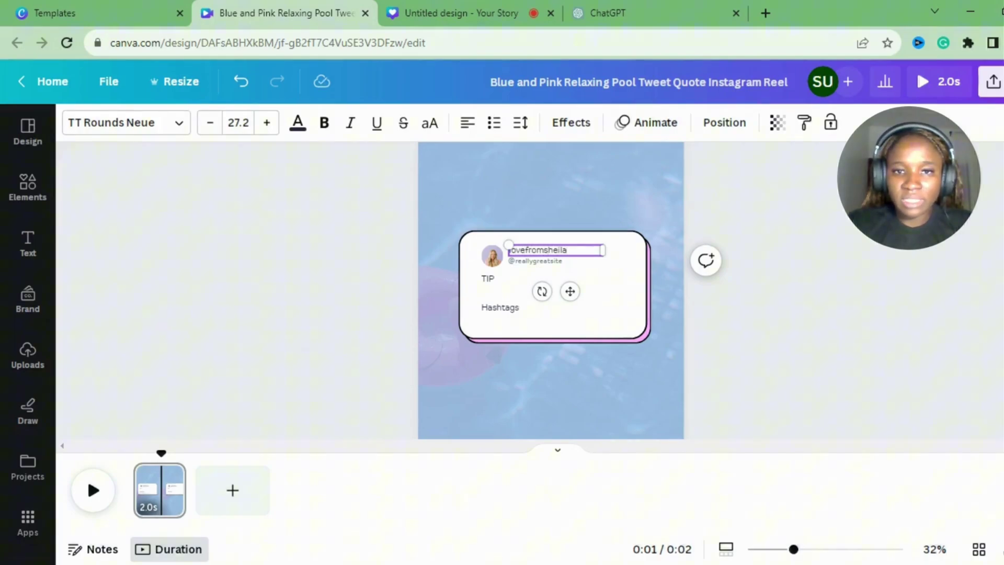
{"action": "left_click", "coordinate": [549, 264]}
{"action": "double_click", "coordinate": [549, 262]}
{"action": "key", "text": "Escape"}
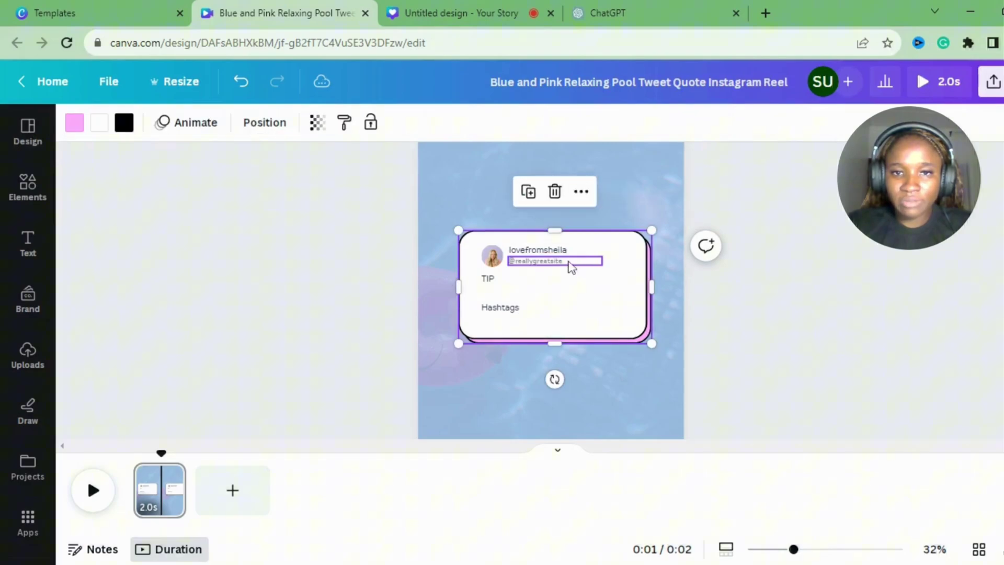
{"action": "left_click", "coordinate": [571, 267]}
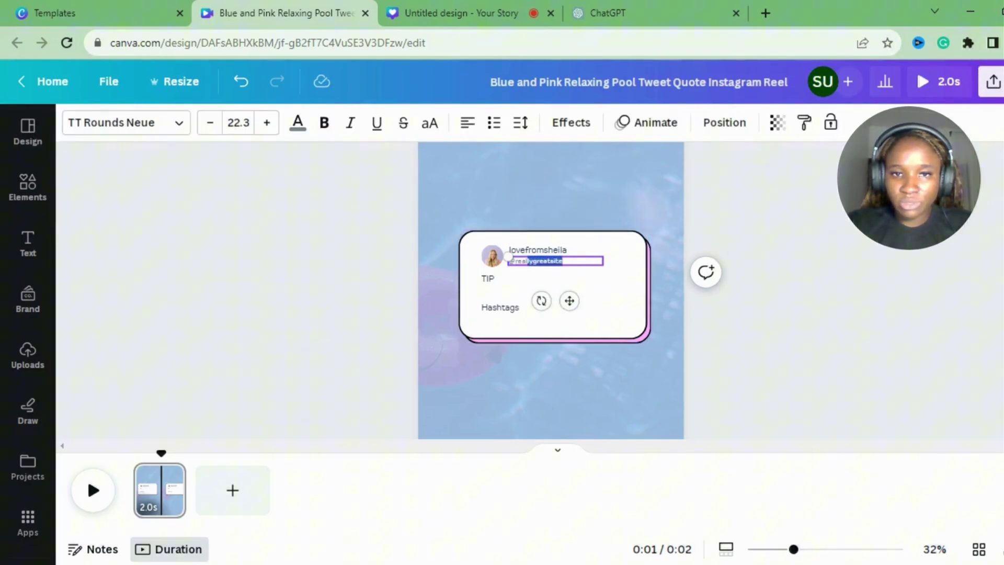
{"action": "type", "text": "@lovefromsheila"}
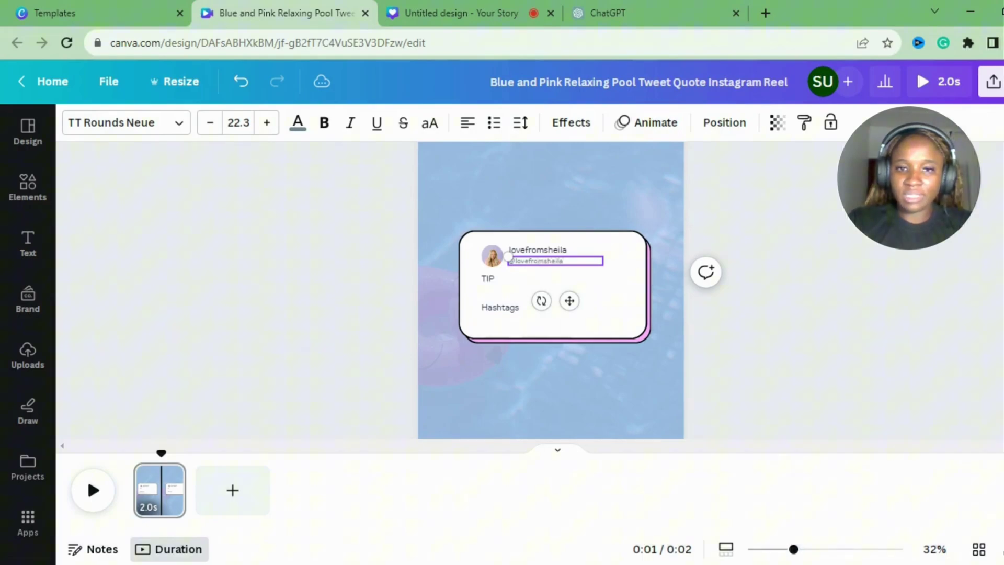
{"action": "key", "text": "Escape"}
{"action": "left_click", "coordinate": [645, 328]}
{"action": "left_click", "coordinate": [679, 338]}
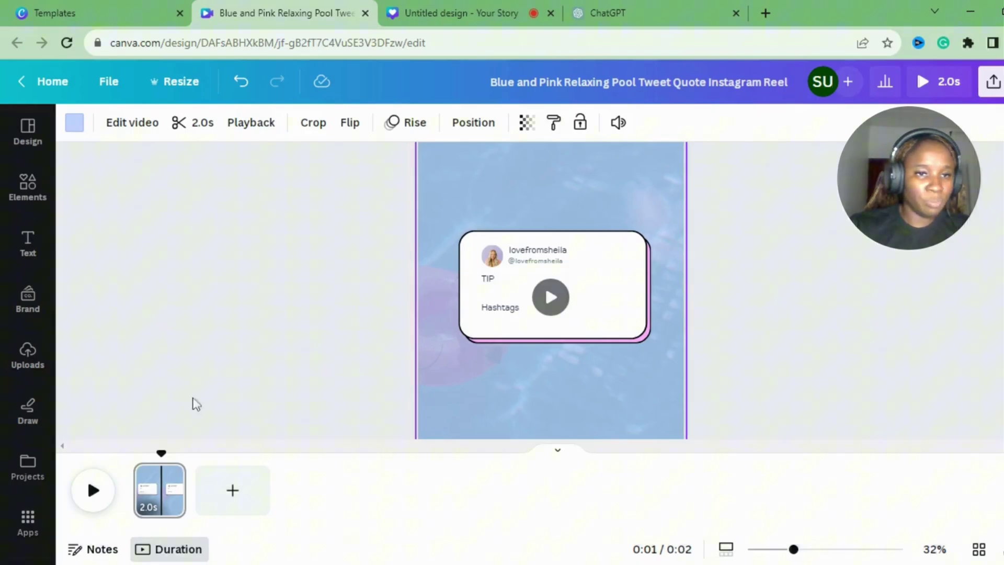
Find the Bulk create app via an apps search for 'bulk' and choose manual data entry.
{"action": "left_click", "coordinate": [29, 517]}
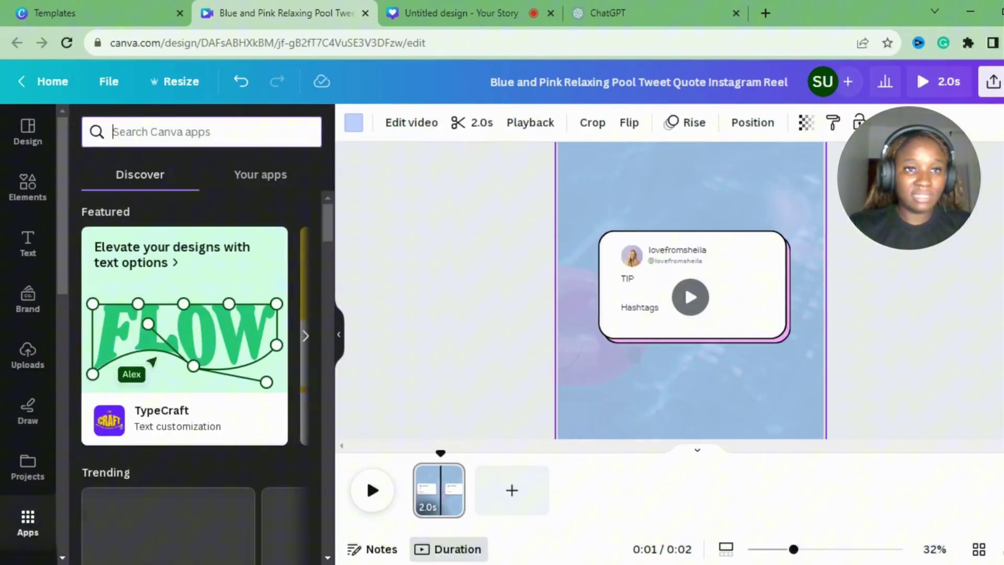
{"action": "type", "text": "bul"}
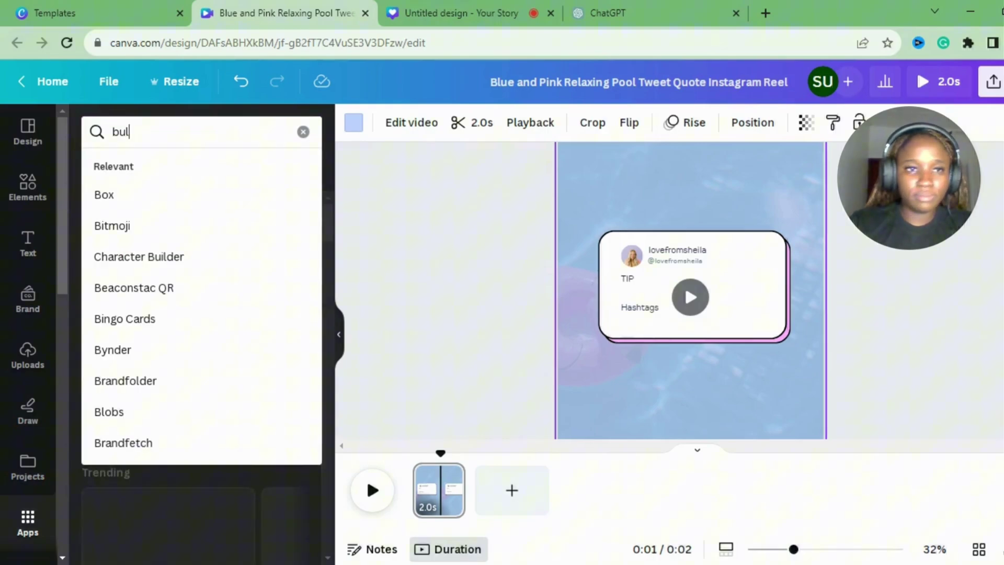
{"action": "type", "text": "k"}
{"action": "key", "text": "Return"}
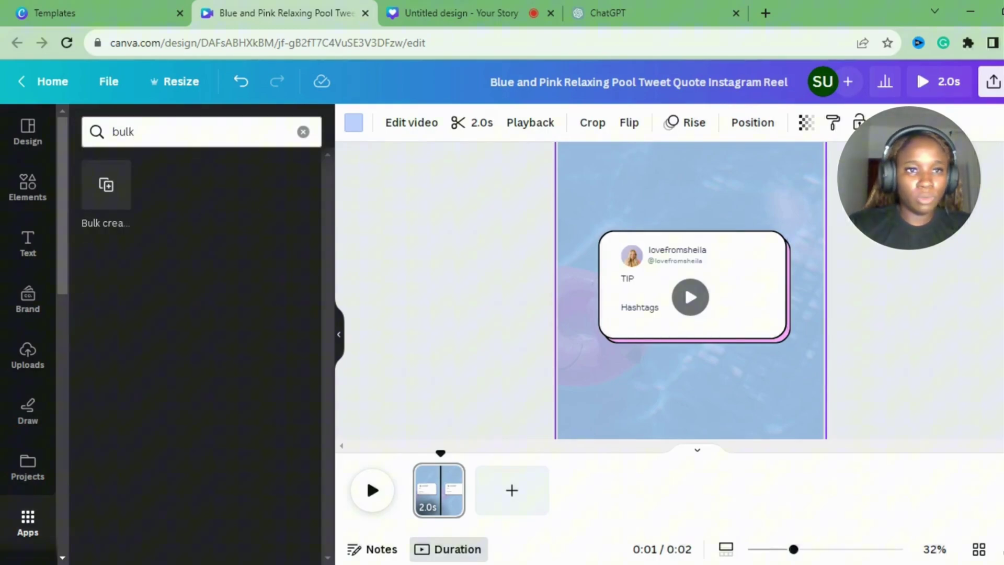
{"action": "left_click", "coordinate": [109, 188]}
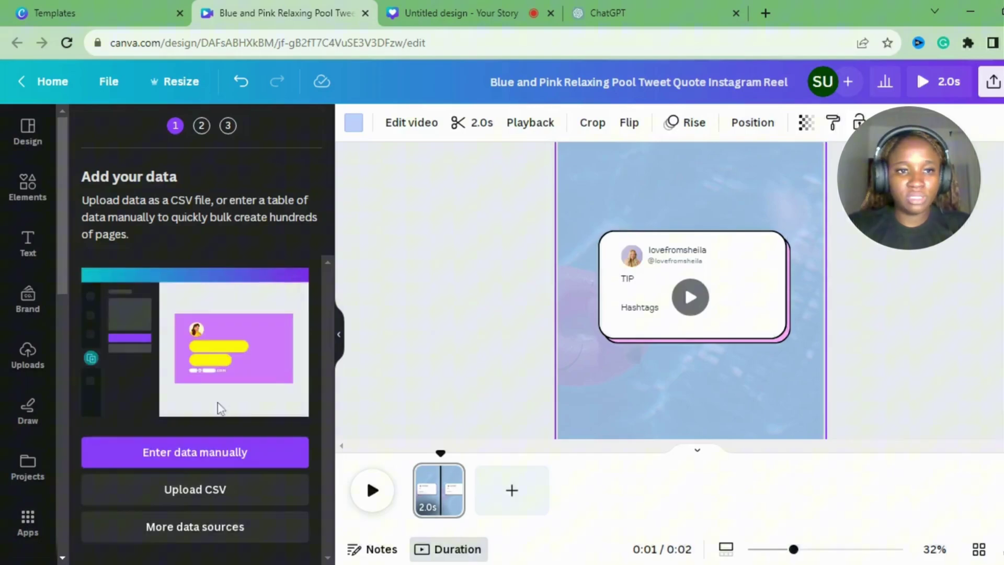
{"action": "left_click", "coordinate": [193, 468]}
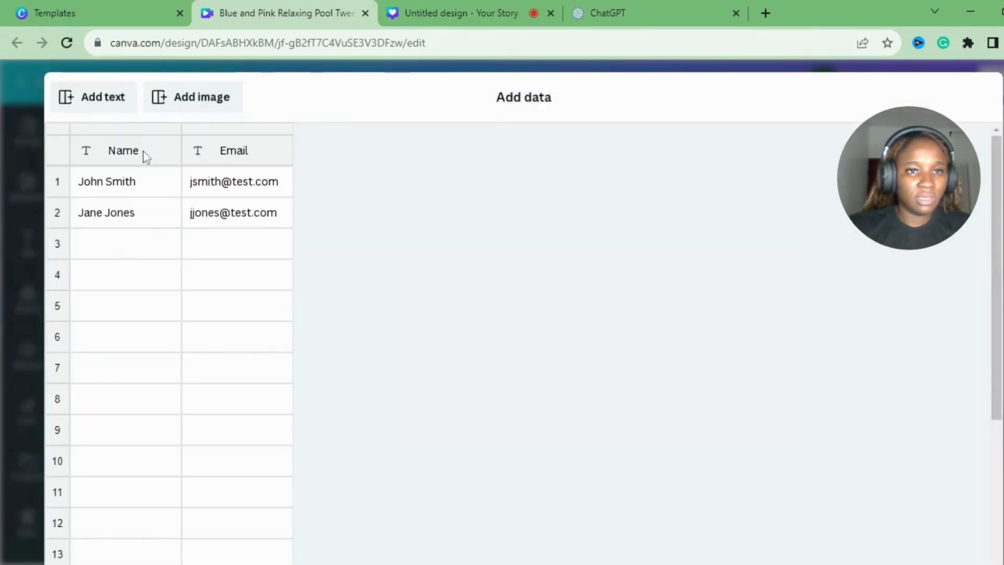
Paste the 31-row Tip/Hashtags table into the data grid and confirm with Done.
{"action": "left_click", "coordinate": [146, 157]}
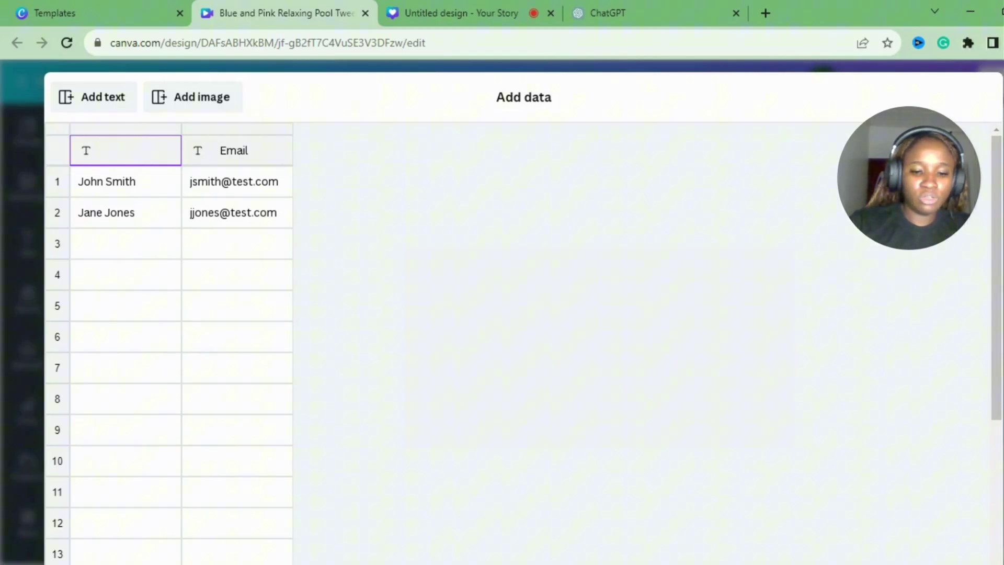
{"action": "key", "text": "ctrl+v"}
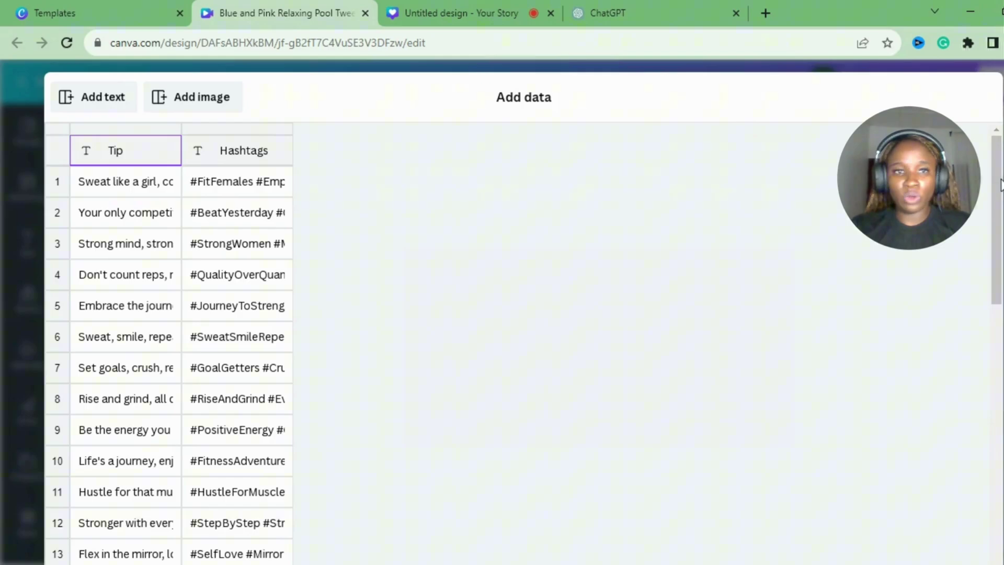
{"action": "left_click_drag", "start_coordinate": [1000, 185], "coordinate": [999, 515]}
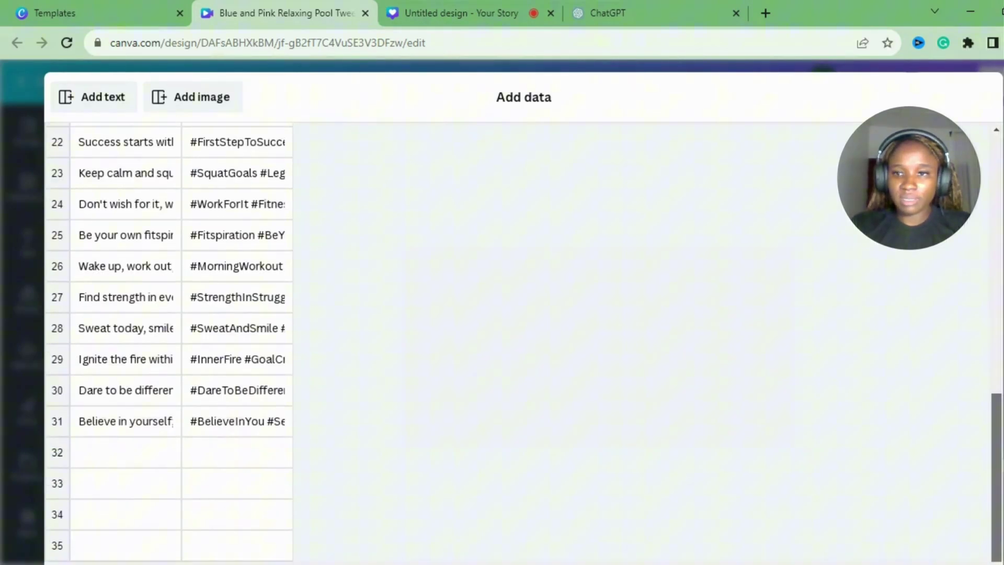
{"action": "scroll", "coordinate": [996, 515], "scroll_direction": "down", "scroll_amount": 2}
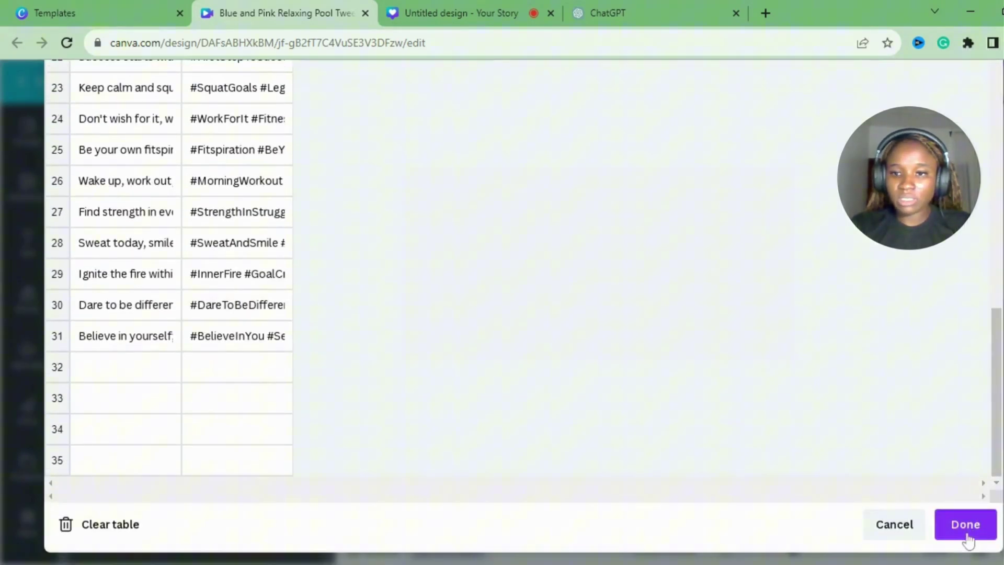
{"action": "left_click", "coordinate": [964, 536]}
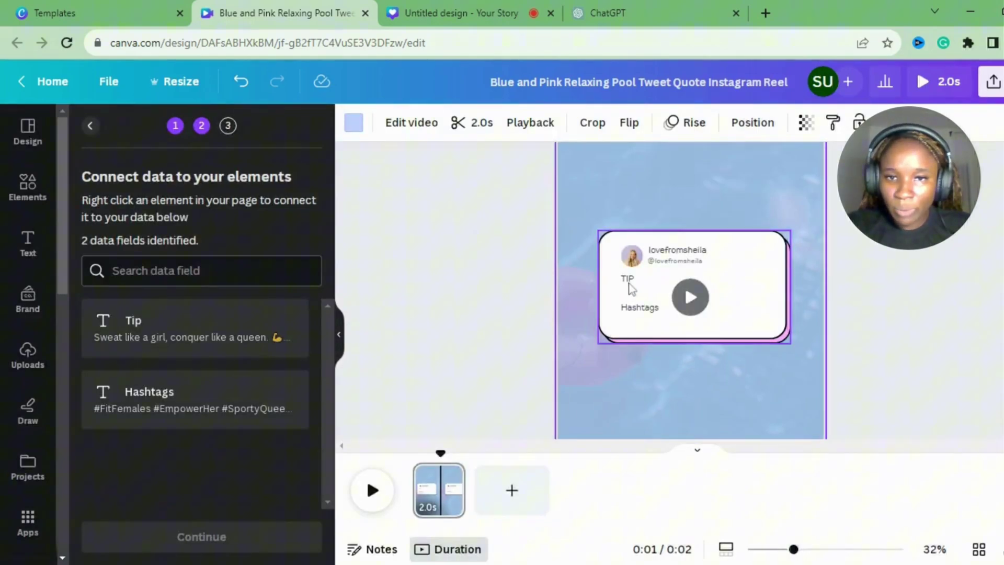
Connect the TIP placeholder text to the Tip data field.
{"action": "left_click", "coordinate": [634, 286]}
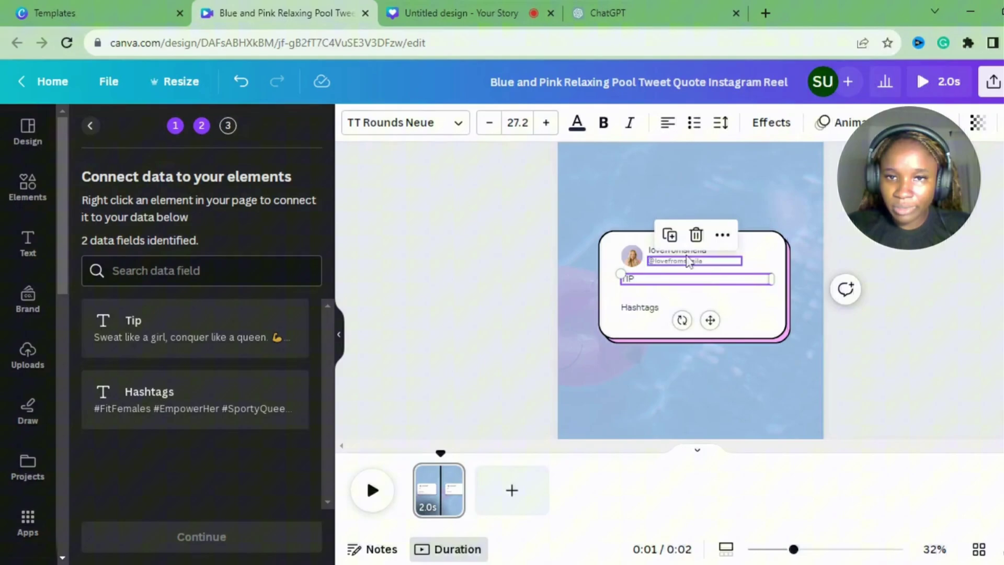
{"action": "left_click", "coordinate": [722, 235]}
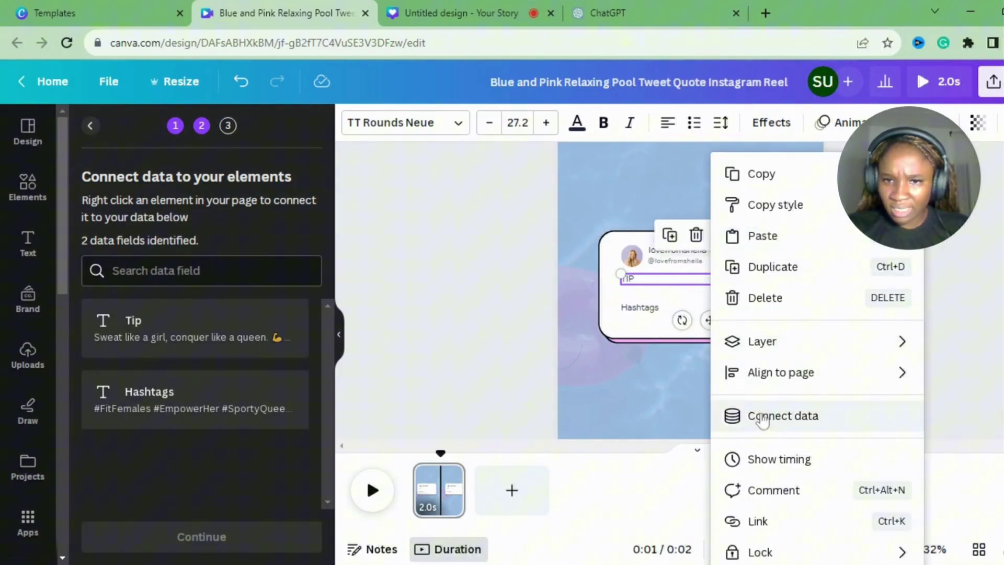
{"action": "left_click", "coordinate": [762, 416]}
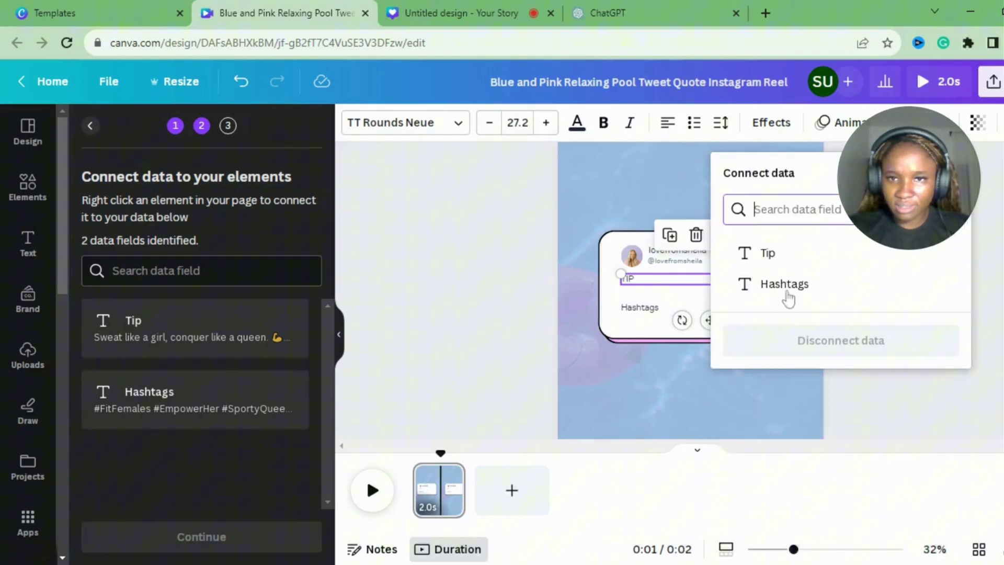
{"action": "left_click", "coordinate": [768, 253]}
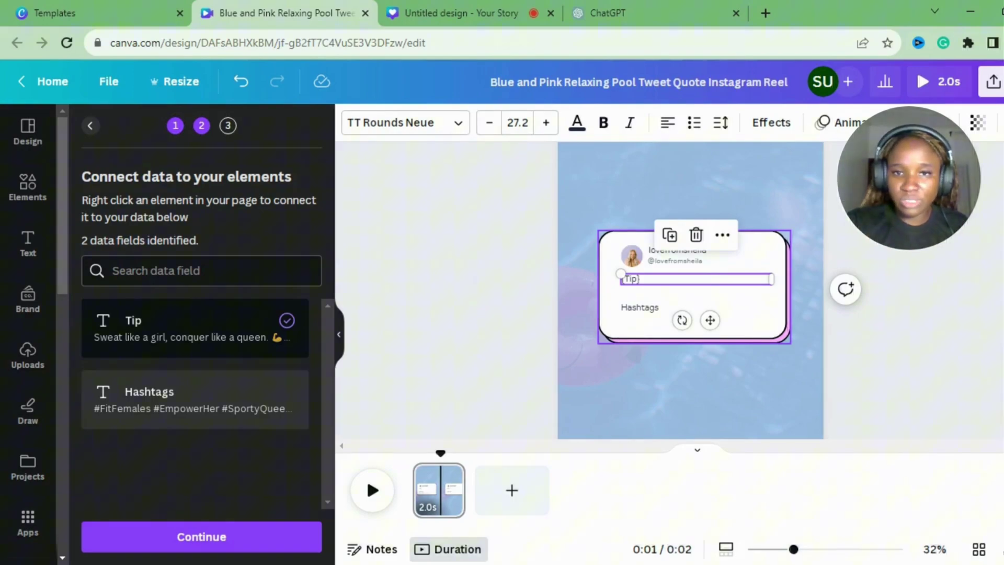
Connect the Hashtags text to the Hashtags data field and continue.
{"action": "left_click", "coordinate": [664, 310]}
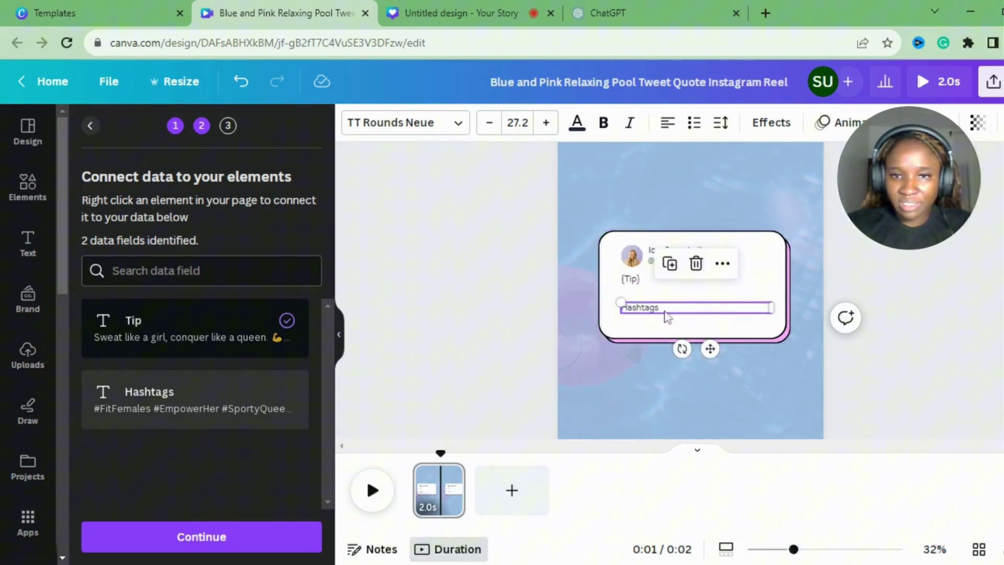
{"action": "left_click", "coordinate": [722, 263]}
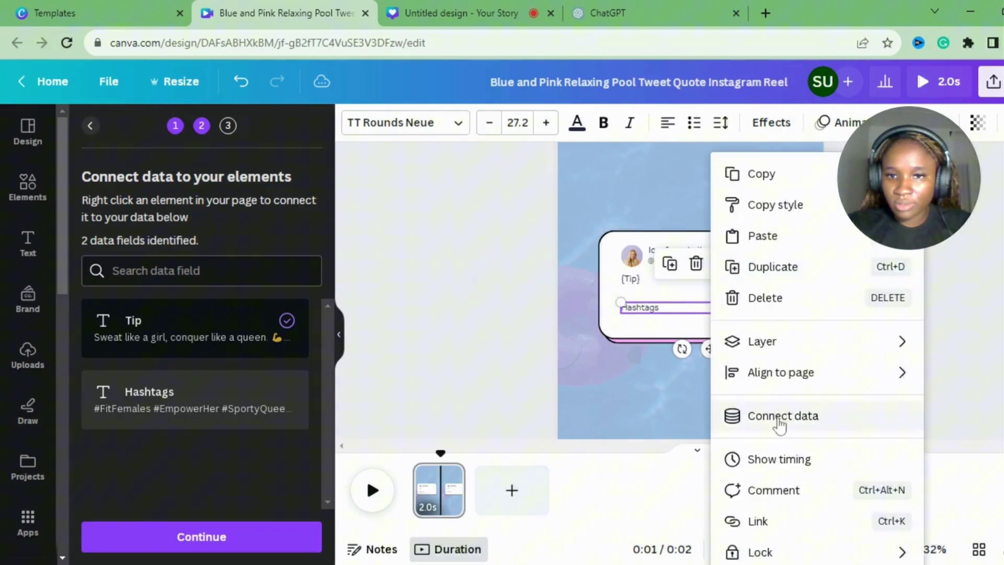
{"action": "left_click", "coordinate": [780, 421]}
{"action": "left_click", "coordinate": [771, 285]}
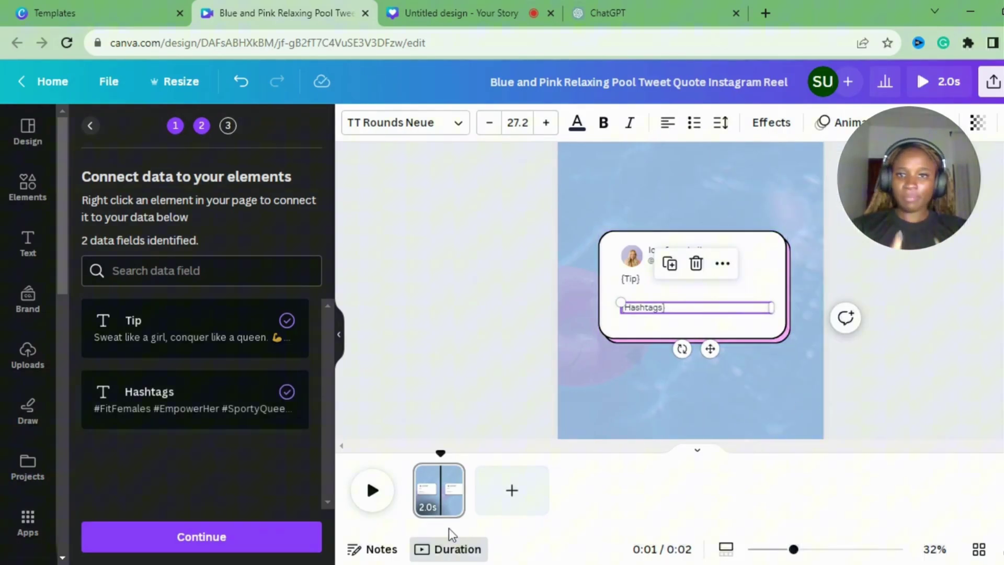
{"action": "left_click", "coordinate": [165, 547]}
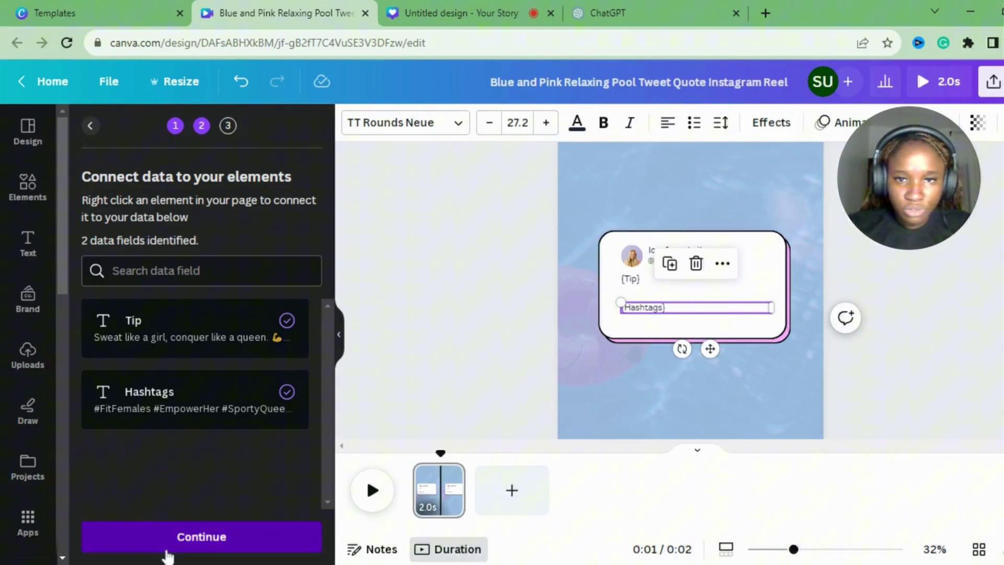
Generate the 31 pages from the data and scroll through the page grid to check them.
{"action": "left_click", "coordinate": [270, 537]}
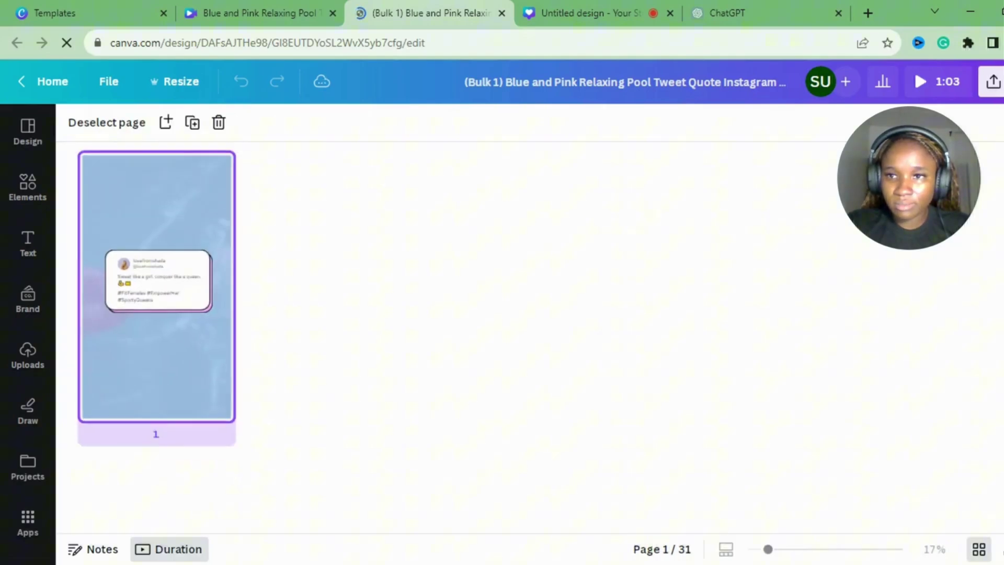
{"action": "scroll", "coordinate": [523, 335], "scroll_direction": "down", "scroll_amount": 10}
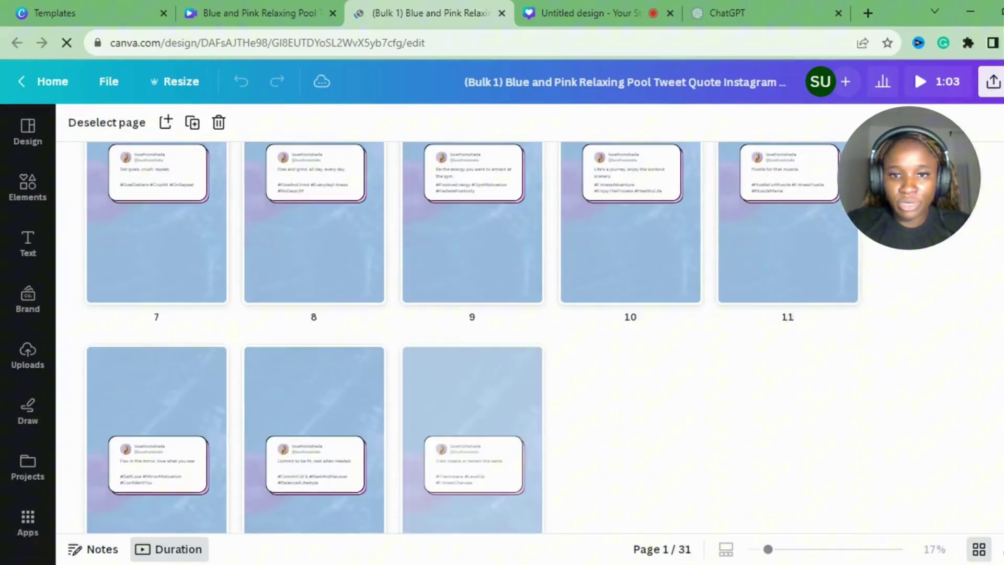
{"action": "scroll", "coordinate": [523, 335], "scroll_direction": "down", "scroll_amount": 10}
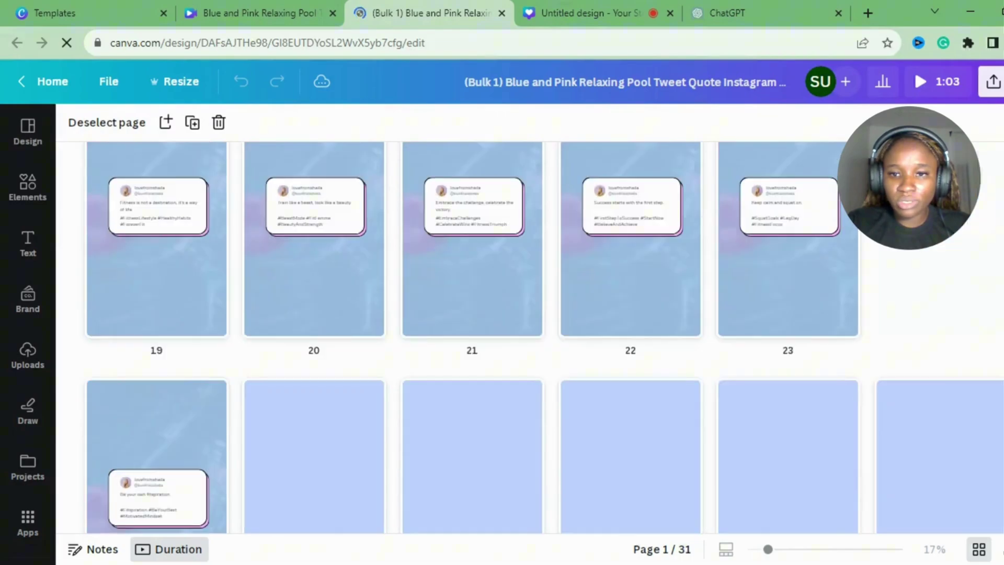
{"action": "scroll", "coordinate": [523, 335], "scroll_direction": "up", "scroll_amount": 20}
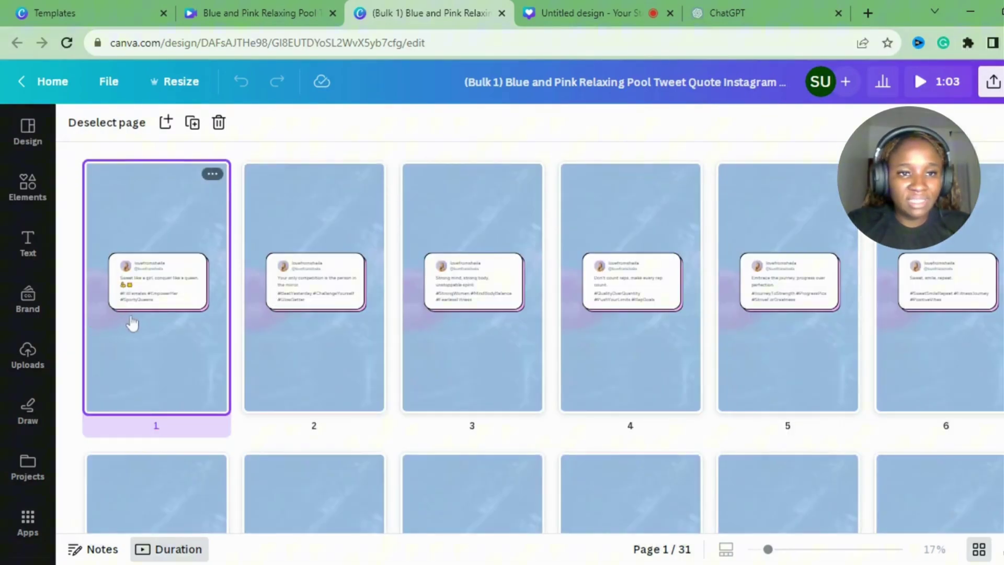
Return to single-page editing, zoom in, and reduce page 1's hashtag font size to 16.2.
{"action": "key", "text": "ctrl+alt+g"}
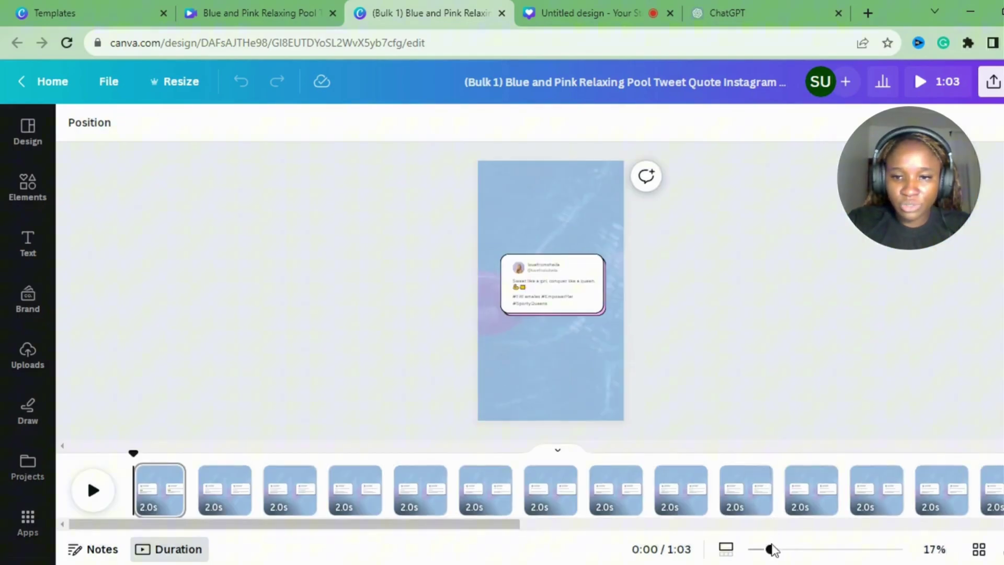
{"action": "left_click_drag", "start_coordinate": [771, 549], "coordinate": [813, 550]}
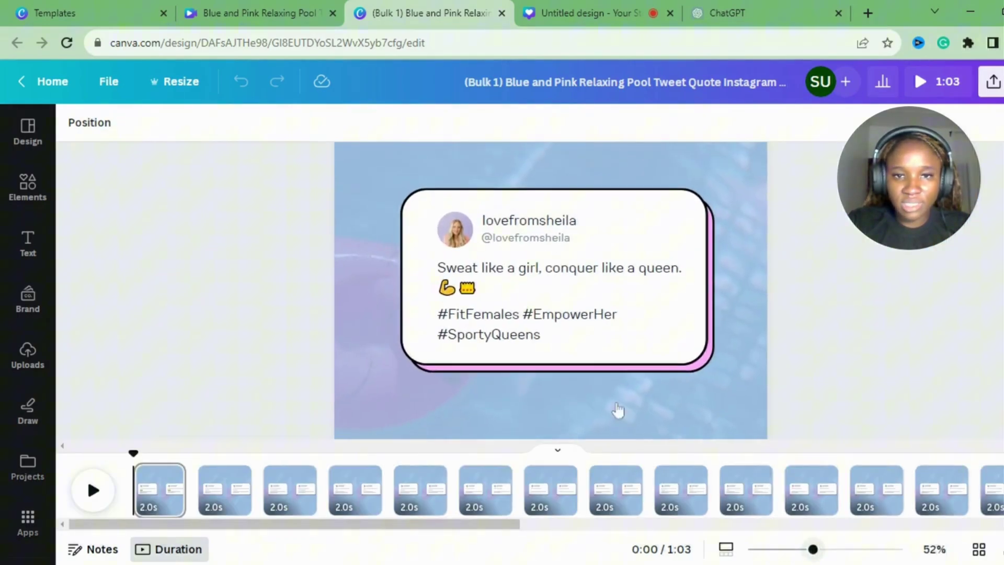
{"action": "left_click", "coordinate": [556, 345]}
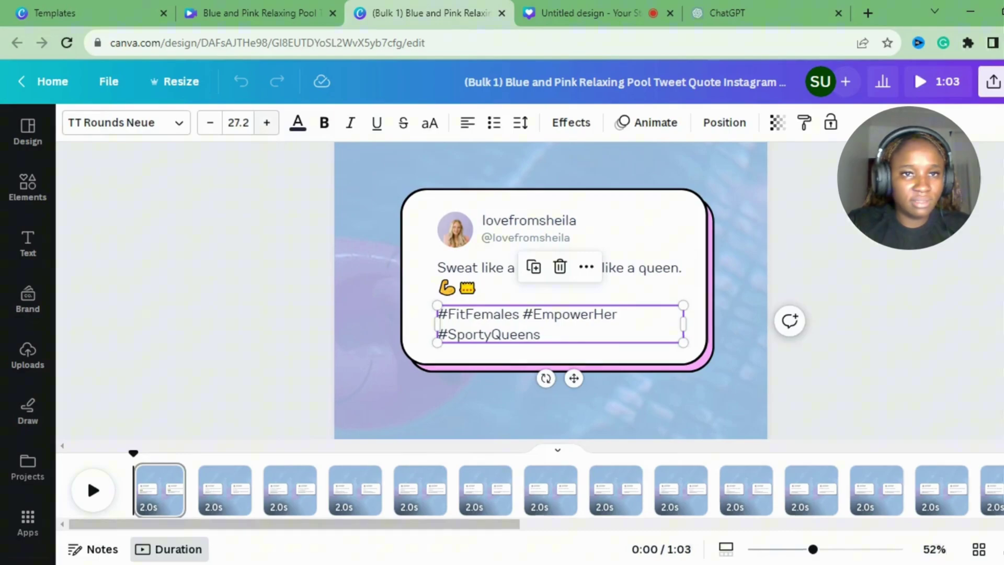
{"action": "left_click", "coordinate": [211, 124]}
{"action": "left_click", "coordinate": [211, 123]}
{"action": "left_click", "coordinate": [210, 124]}
{"action": "left_click", "coordinate": [210, 123]}
{"action": "left_click", "coordinate": [210, 123]}
{"action": "left_click", "coordinate": [211, 123]}
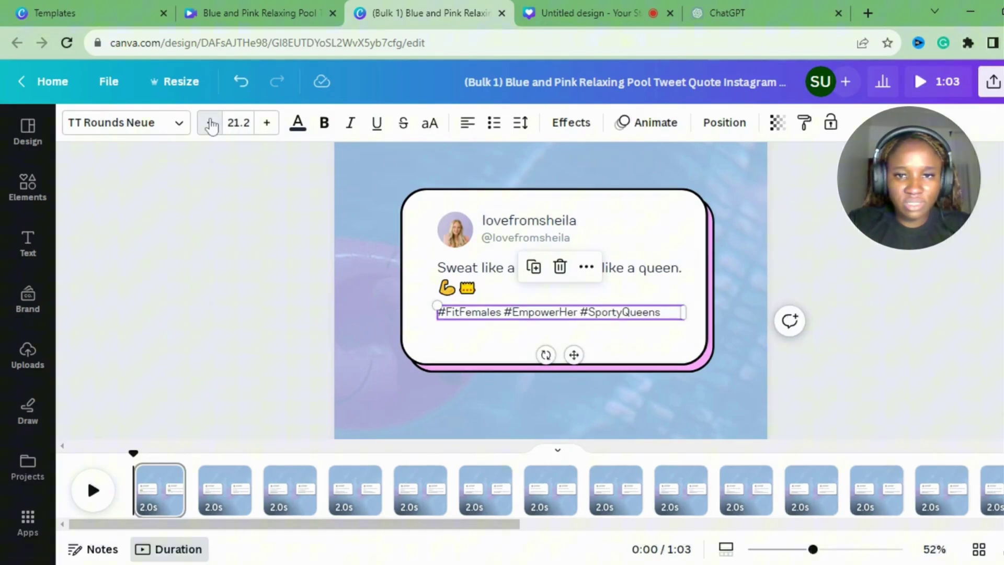
{"action": "left_click", "coordinate": [211, 123]}
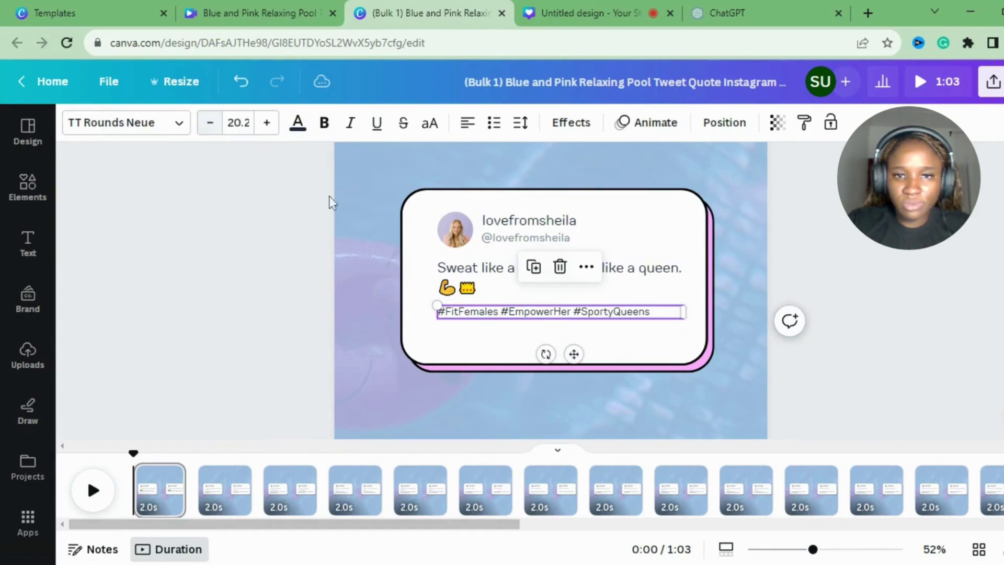
{"action": "left_click", "coordinate": [210, 124]}
{"action": "left_click", "coordinate": [209, 124]}
{"action": "left_click", "coordinate": [209, 123]}
{"action": "left_click", "coordinate": [210, 124]}
{"action": "left_click", "coordinate": [430, 293]}
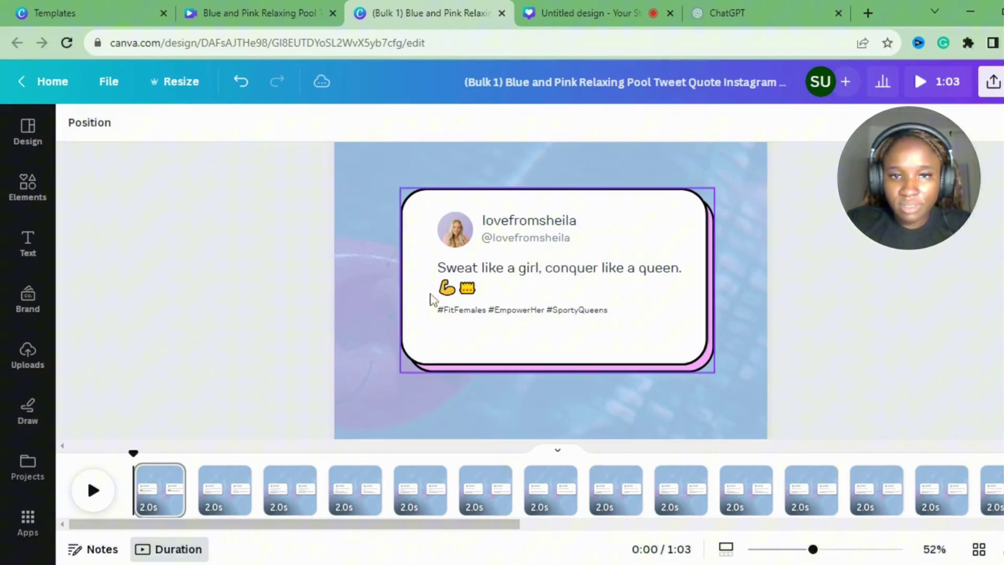
Narrow and scale down the quote text box and shift it left inside the card.
{"action": "left_click", "coordinate": [485, 288]}
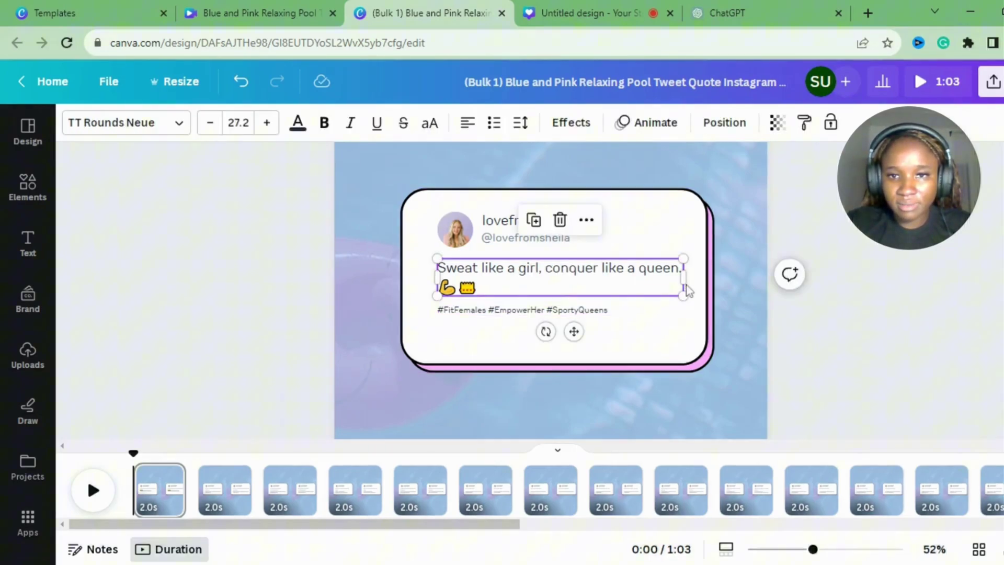
{"action": "left_click_drag", "start_coordinate": [683, 278], "coordinate": [661, 277]}
{"action": "left_click", "coordinate": [790, 247]}
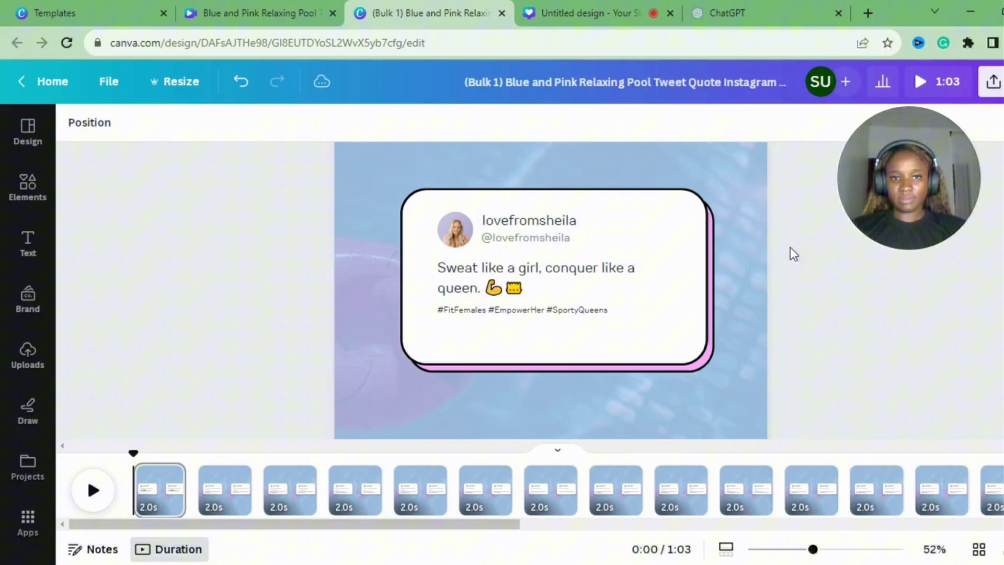
{"action": "left_click", "coordinate": [668, 271]}
{"action": "left_click", "coordinate": [442, 268]}
{"action": "left_click_drag", "start_coordinate": [437, 257], "coordinate": [466, 263]}
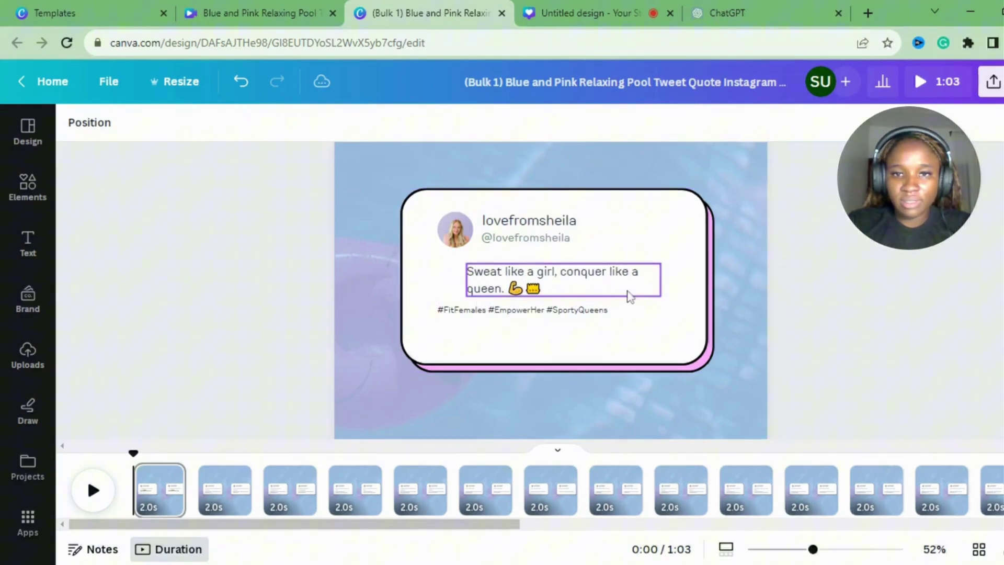
{"action": "left_click_drag", "start_coordinate": [614, 289], "coordinate": [591, 288]}
{"action": "left_click", "coordinate": [603, 327]}
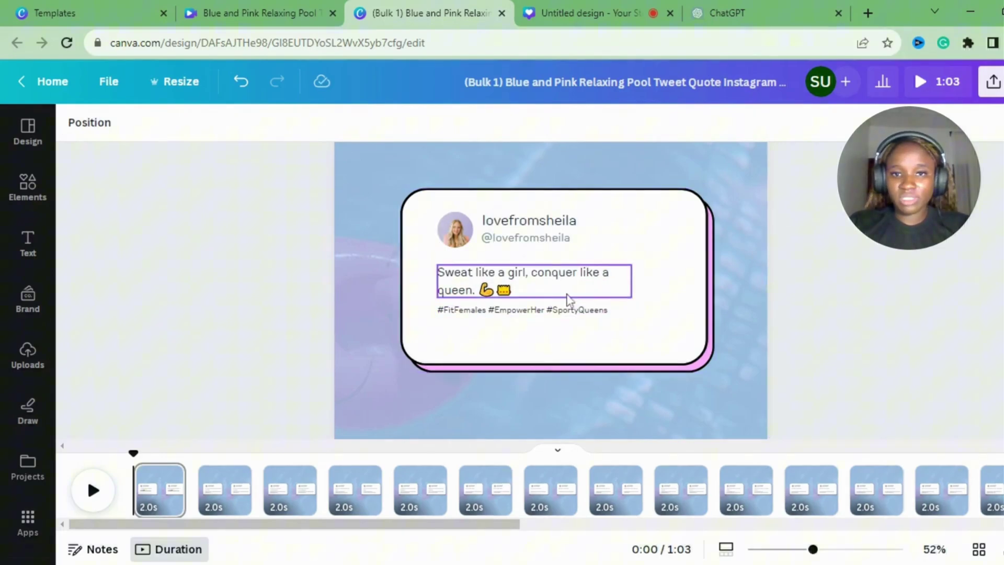
Widen the quote box and shrink its text slightly so the tip fits on one line.
{"action": "left_click", "coordinate": [633, 277]}
{"action": "left_click_drag", "start_coordinate": [629, 277], "coordinate": [657, 286]}
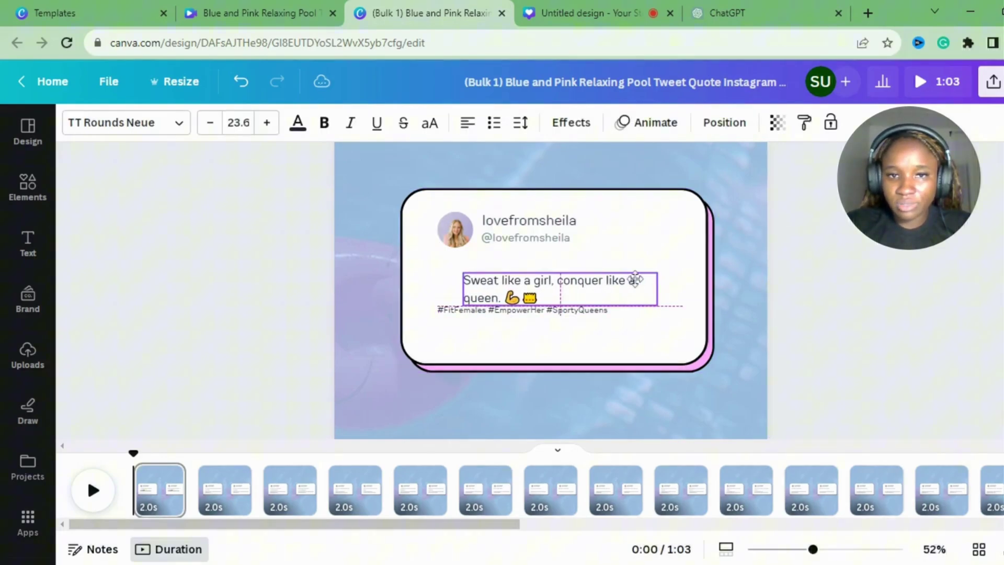
{"action": "left_click", "coordinate": [240, 81]}
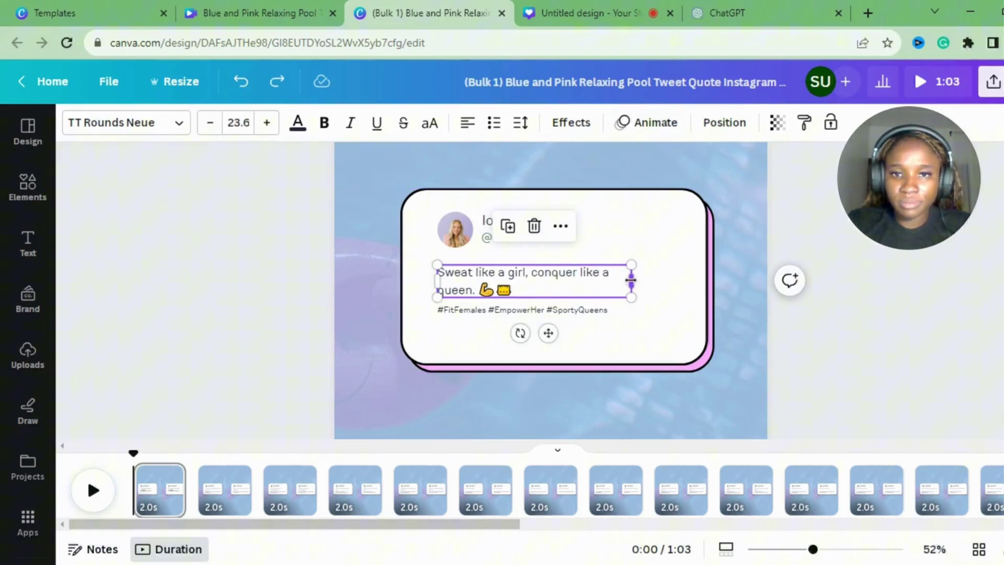
{"action": "left_click_drag", "start_coordinate": [632, 281], "coordinate": [706, 295]}
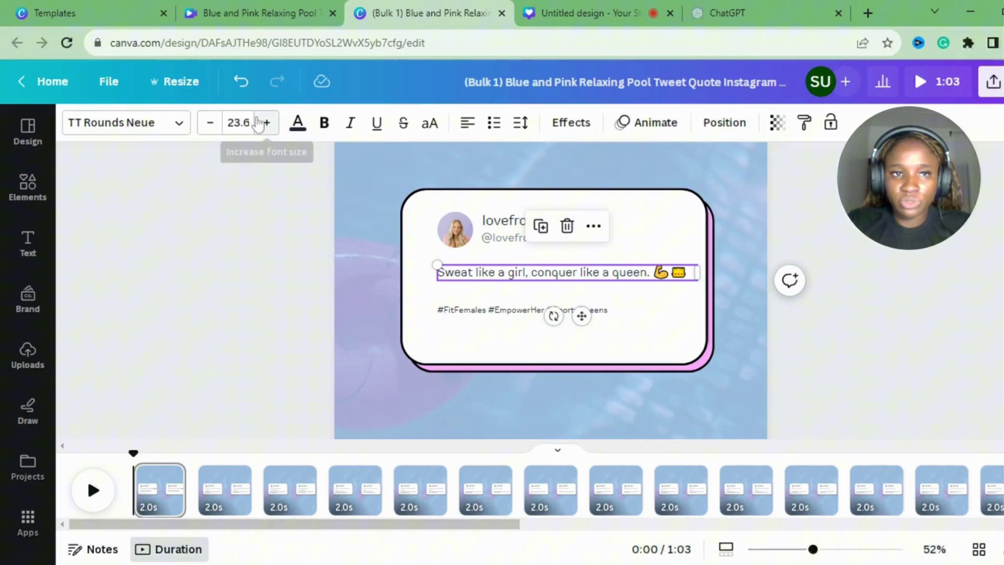
{"action": "left_click", "coordinate": [210, 122]}
{"action": "left_click", "coordinate": [255, 246]}
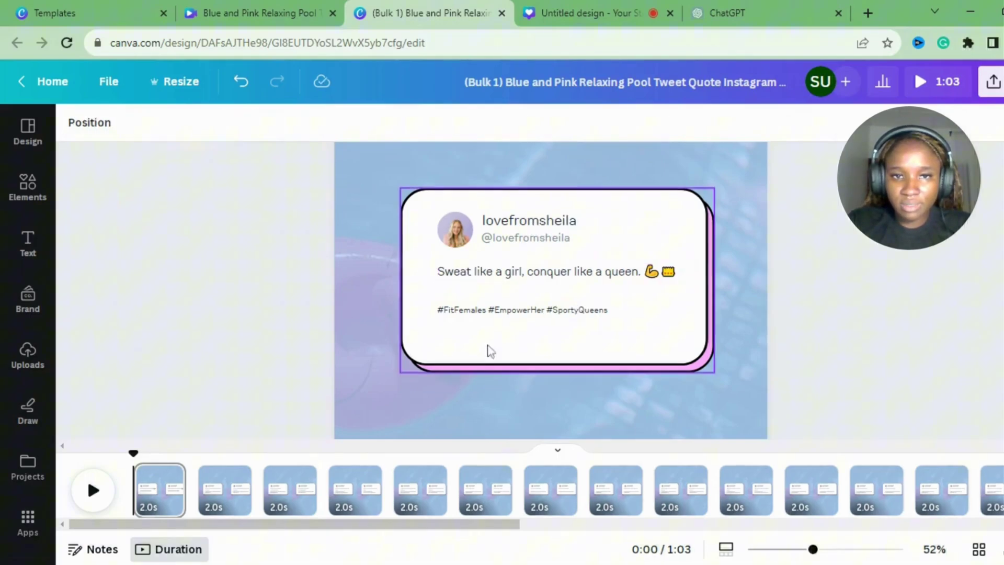
Move the hashtag line up so it sits directly beneath the quote.
{"action": "left_click_drag", "start_coordinate": [490, 315], "coordinate": [488, 302]}
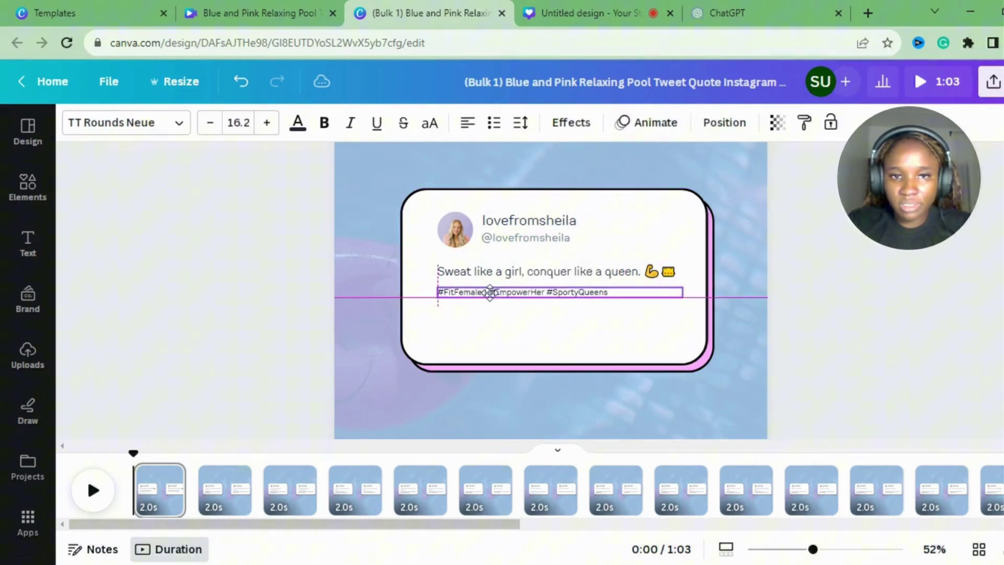
{"action": "left_click_drag", "start_coordinate": [490, 293], "coordinate": [487, 289]}
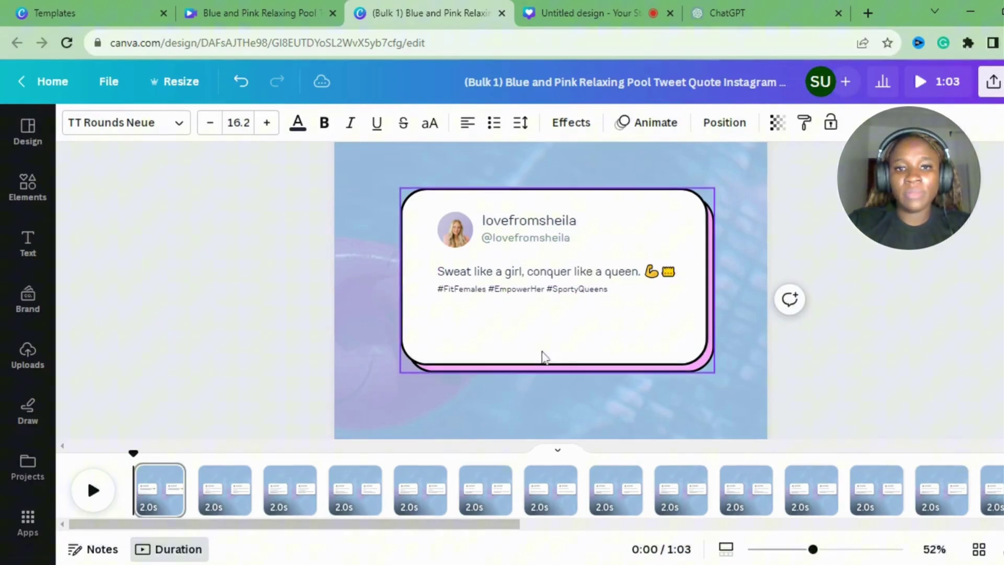
{"action": "left_click", "coordinate": [544, 357]}
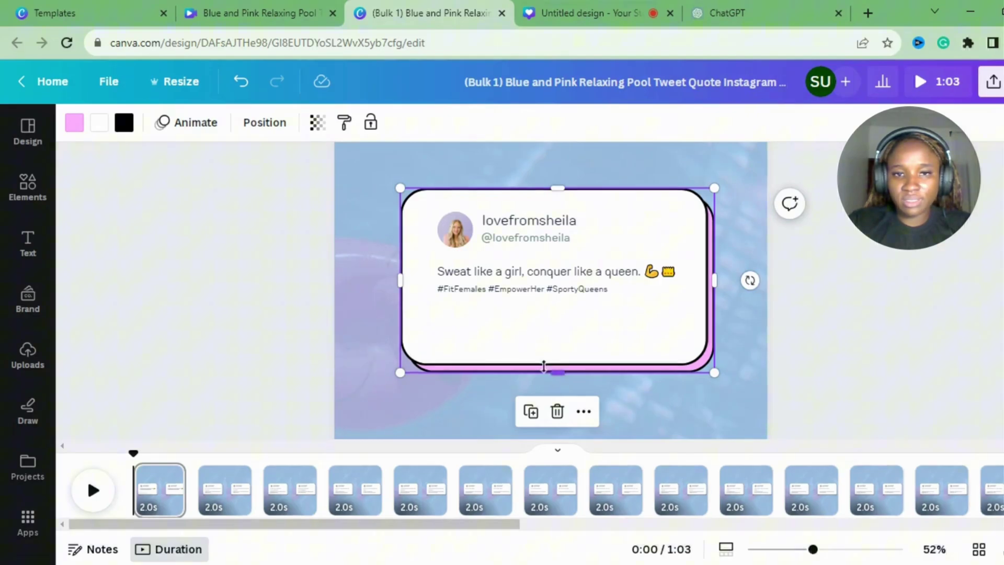
Shorten the tweet card to fit its text and shift its avatar and text slightly left.
{"action": "left_click_drag", "start_coordinate": [544, 366], "coordinate": [558, 325]}
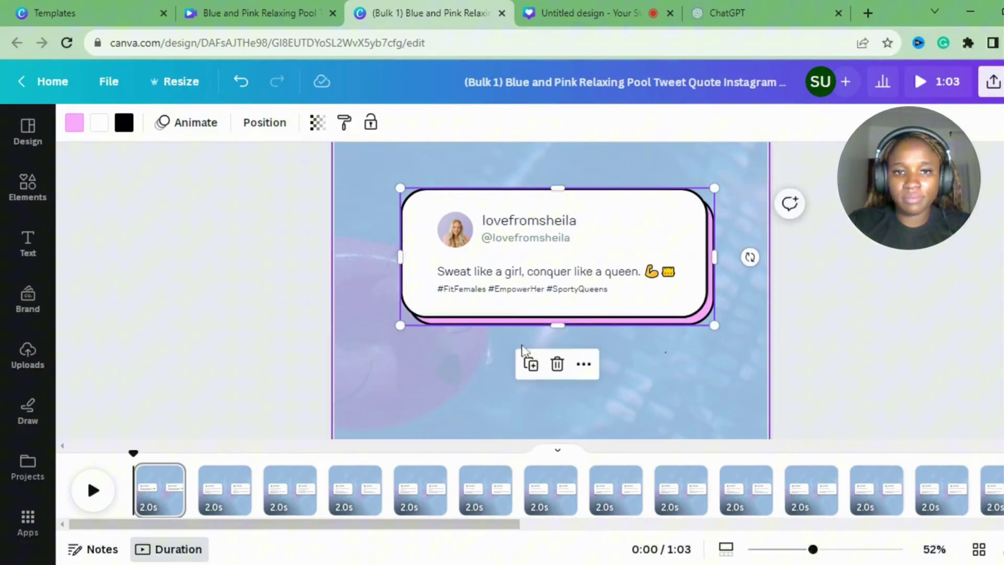
{"action": "left_click", "coordinate": [523, 349]}
{"action": "left_click_drag", "start_coordinate": [351, 172], "coordinate": [594, 300]}
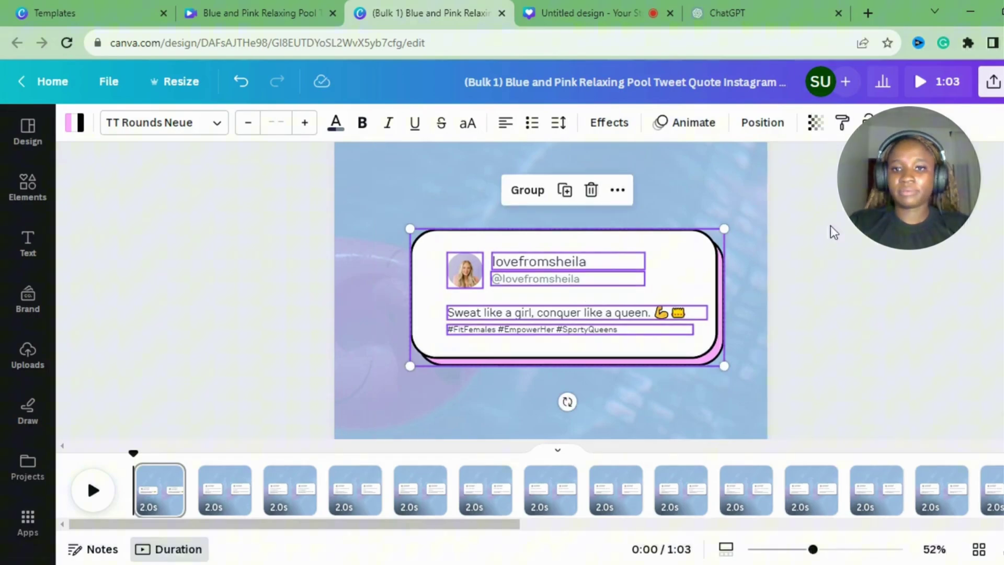
{"action": "left_click_drag", "start_coordinate": [710, 296], "coordinate": [686, 286]}
{"action": "left_click", "coordinate": [780, 298]}
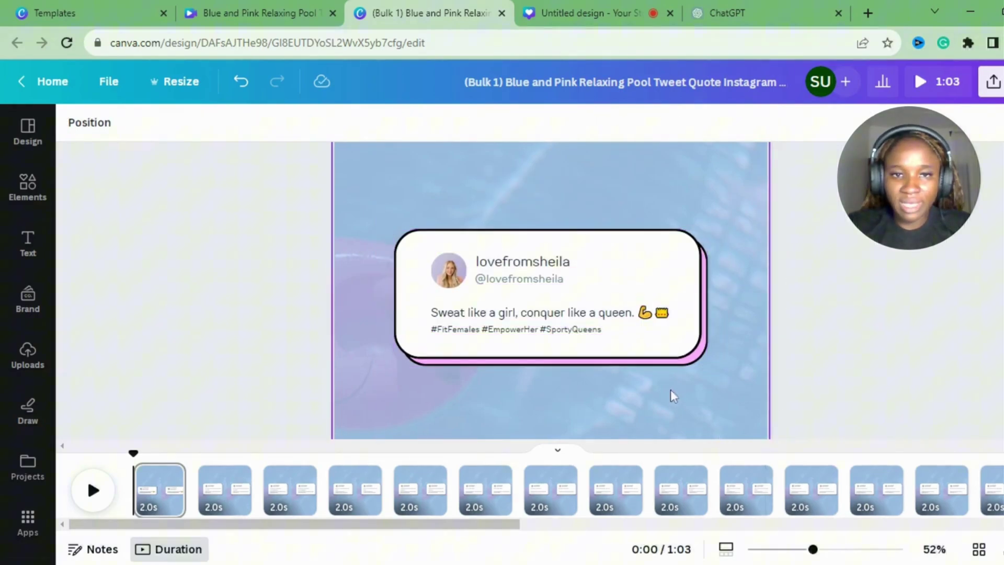
Lock the tweet card, then nudge the avatar-and-name group and quote text left.
{"action": "left_click", "coordinate": [416, 254]}
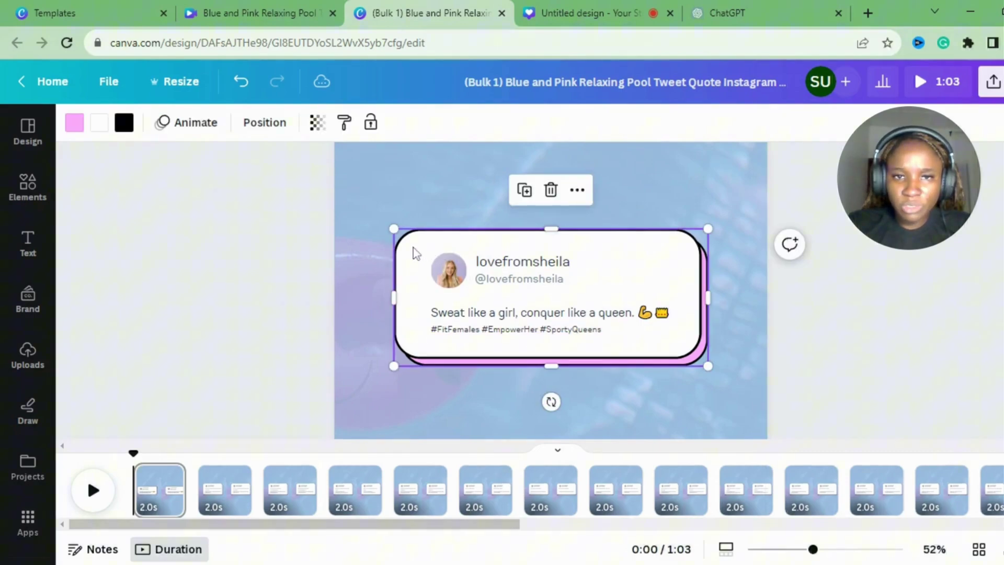
{"action": "left_click", "coordinate": [370, 125]}
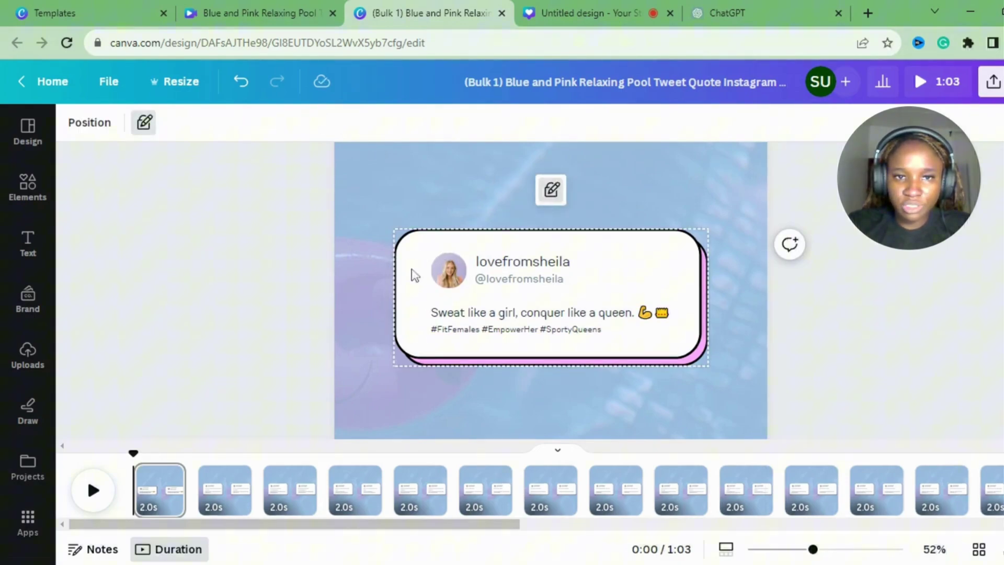
{"action": "left_click", "coordinate": [509, 273]}
{"action": "left_click_drag", "start_coordinate": [508, 273], "coordinate": [494, 274]}
{"action": "left_click_drag", "start_coordinate": [406, 298], "coordinate": [459, 312]}
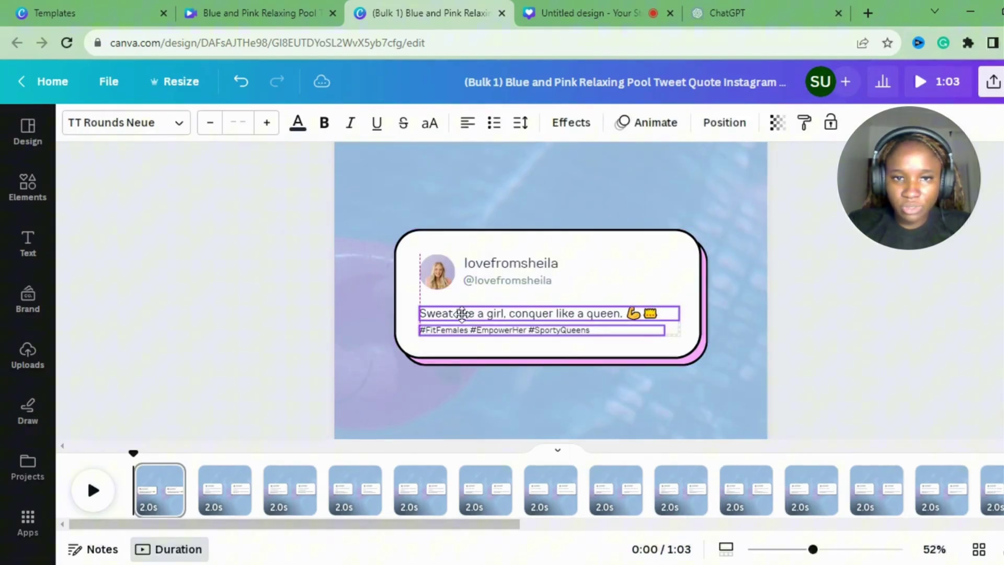
{"action": "left_click", "coordinate": [289, 291]}
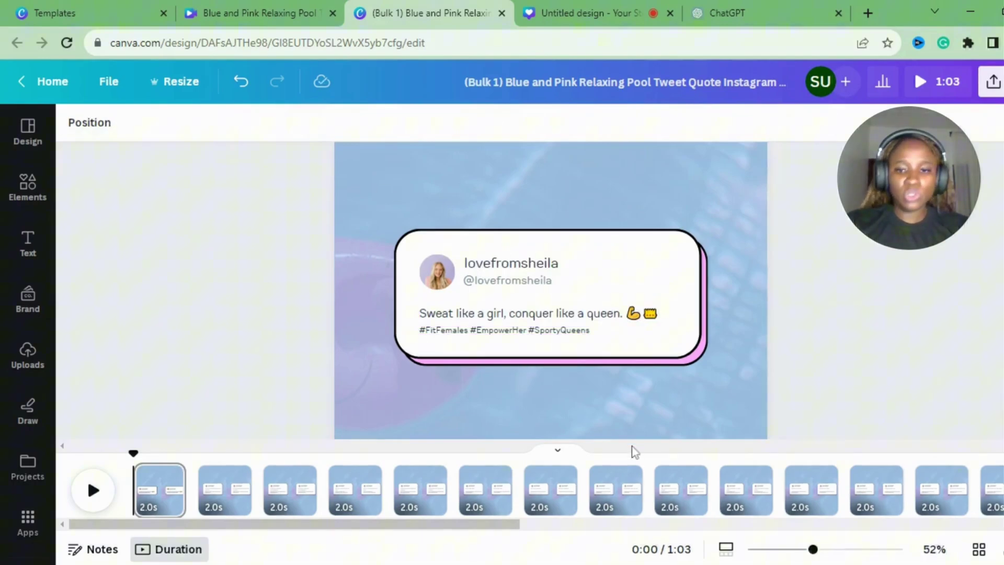
Search Elements for 'workout' and filter the results to Photos.
{"action": "left_click_drag", "start_coordinate": [813, 550], "coordinate": [783, 550]}
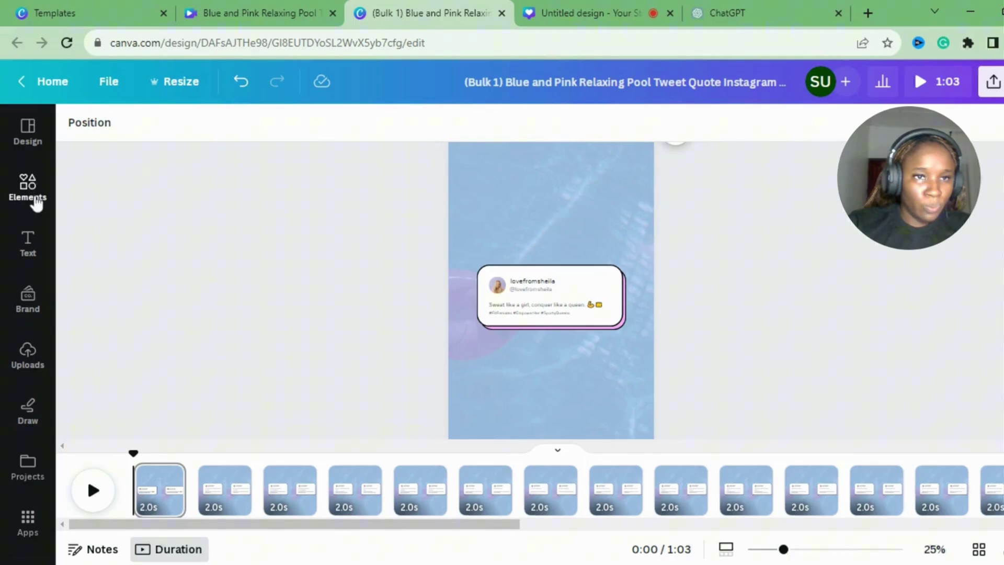
{"action": "left_click", "coordinate": [31, 189]}
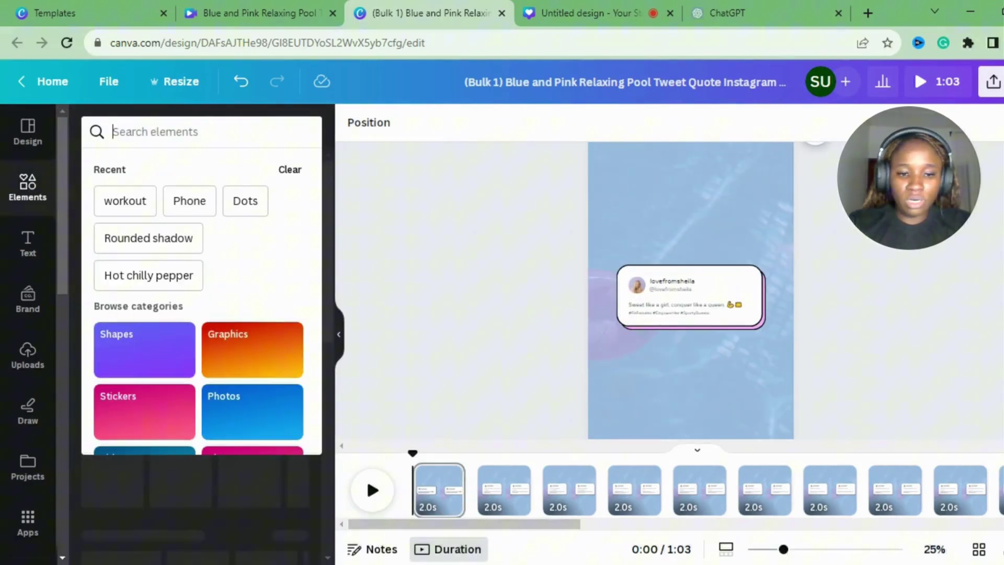
{"action": "type", "text": "wor"}
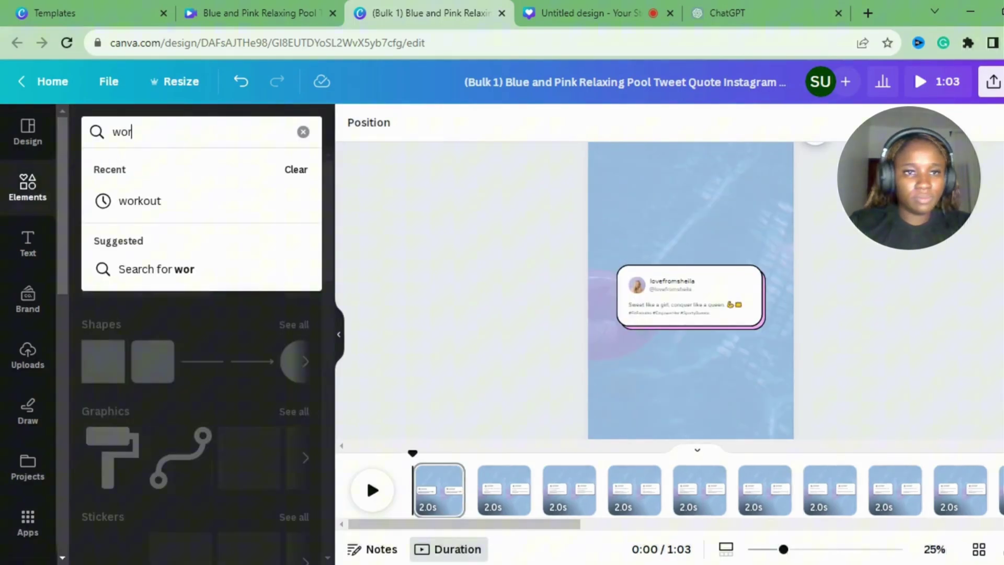
{"action": "type", "text": "kout"}
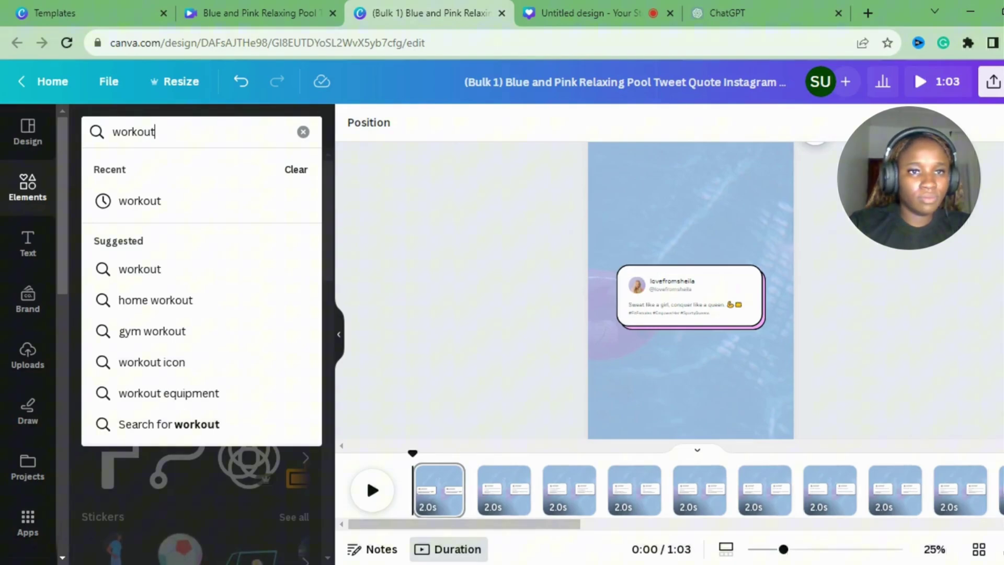
{"action": "key", "text": "Return"}
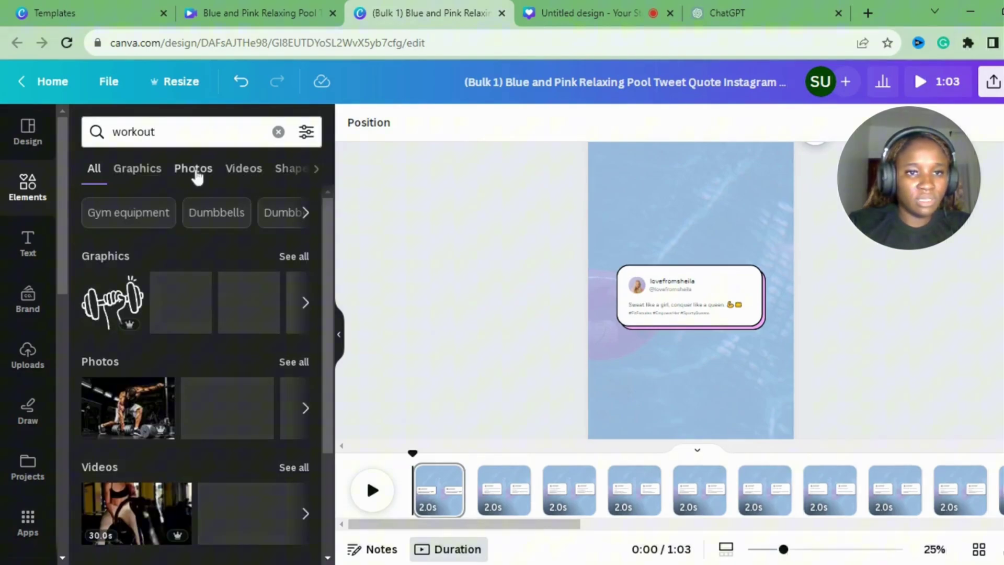
{"action": "left_click", "coordinate": [195, 170]}
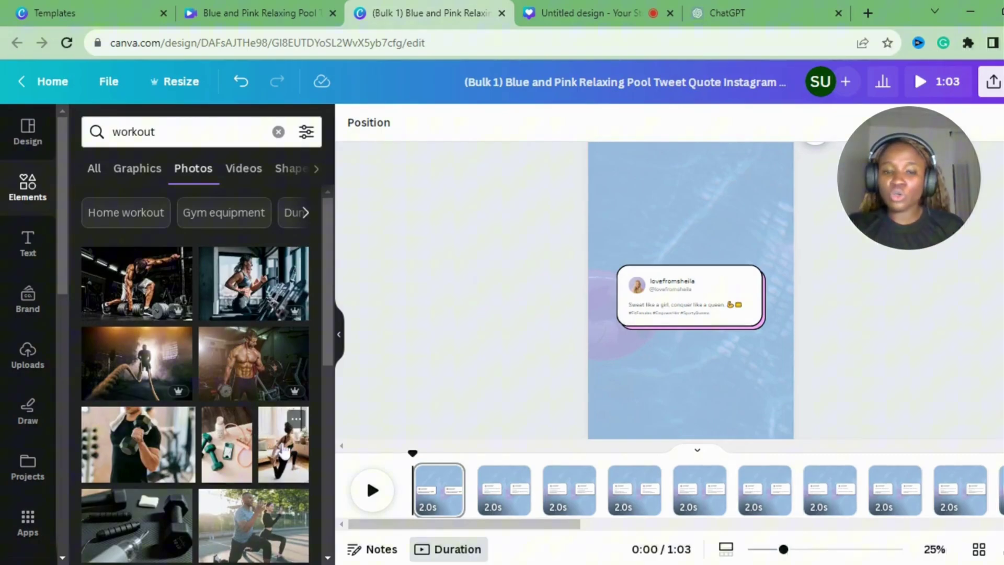
Make the yoga workout photo the background of page 1.
{"action": "left_click", "coordinate": [284, 451]}
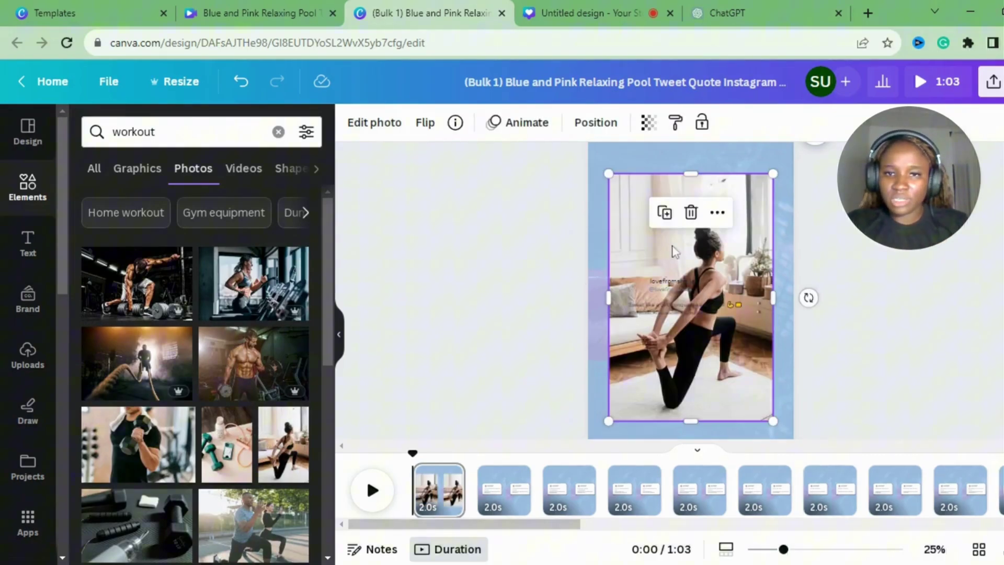
{"action": "right_click", "coordinate": [632, 247]}
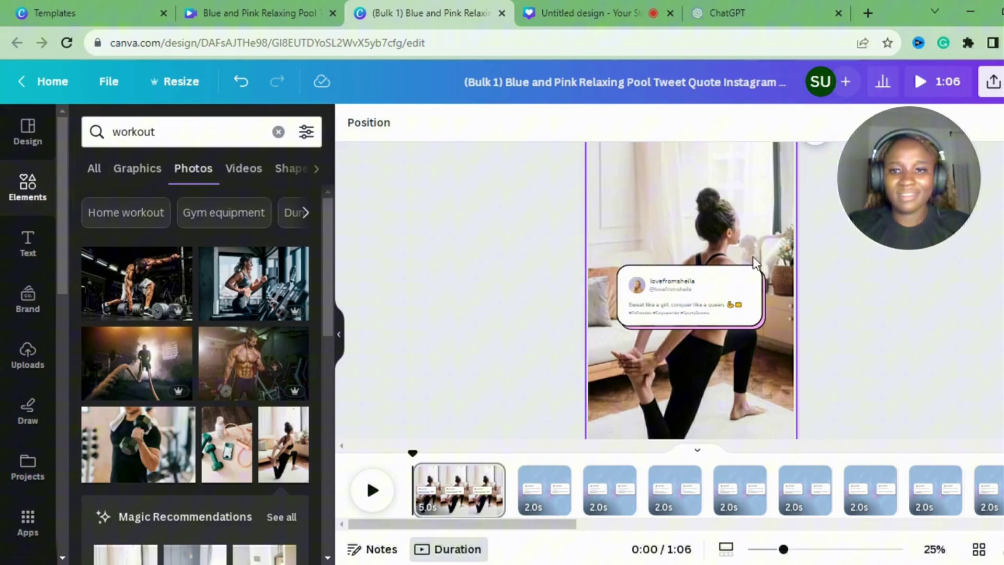
{"action": "left_click", "coordinate": [764, 318]}
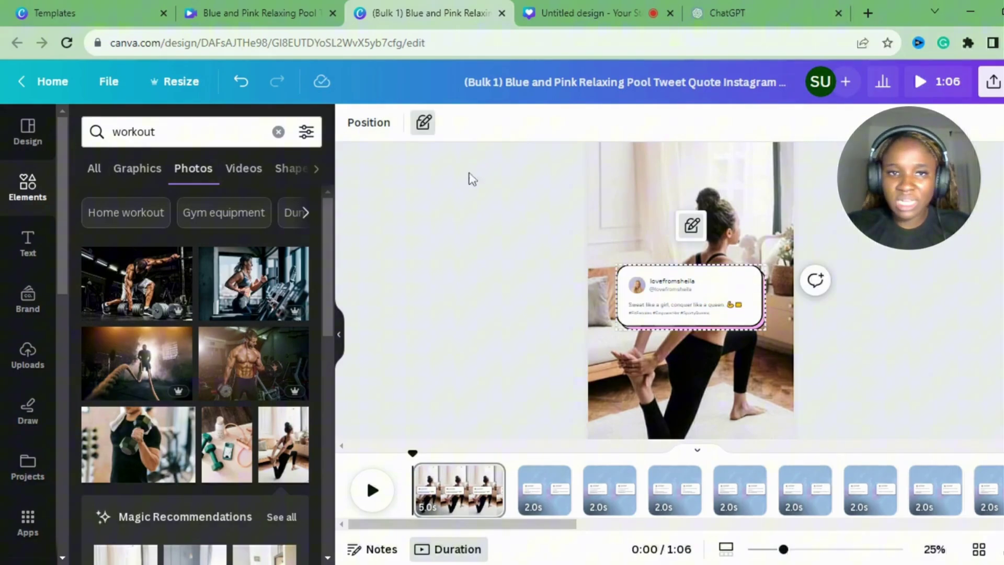
{"action": "left_click", "coordinate": [448, 157]}
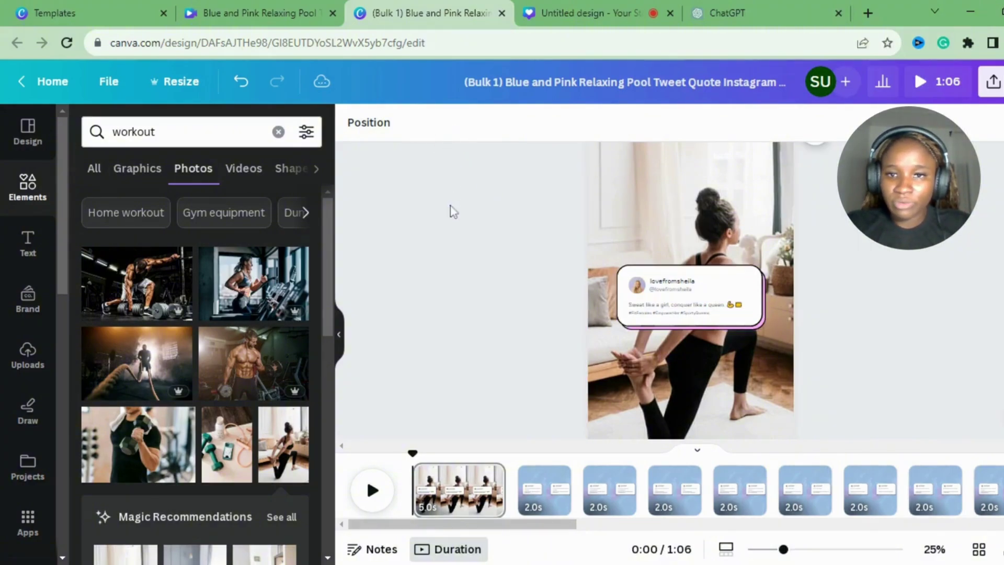
Unlock the tweet card and recolour its pink accent to the black document colour.
{"action": "left_click", "coordinate": [740, 335]}
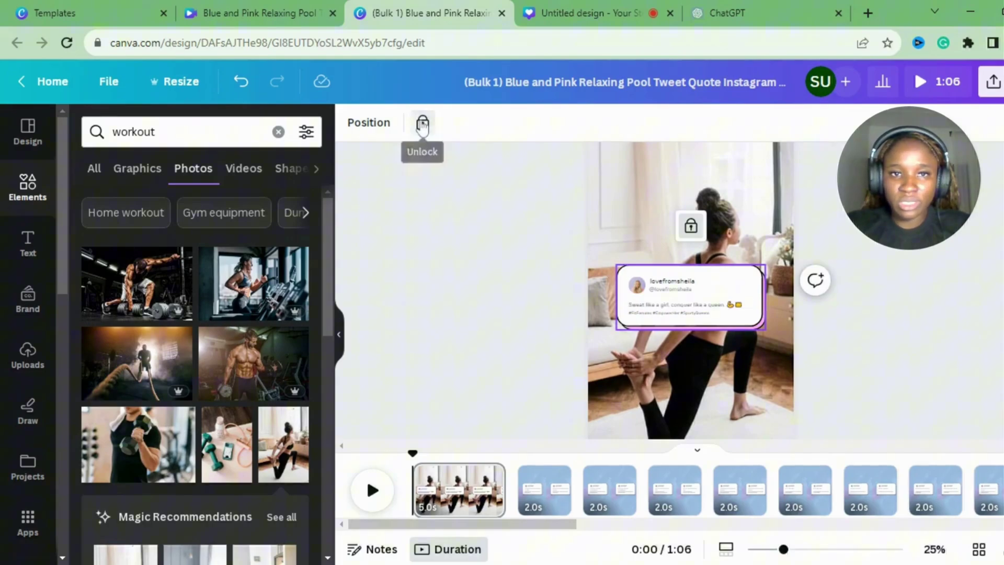
{"action": "left_click", "coordinate": [422, 121]}
{"action": "key", "text": "Escape"}
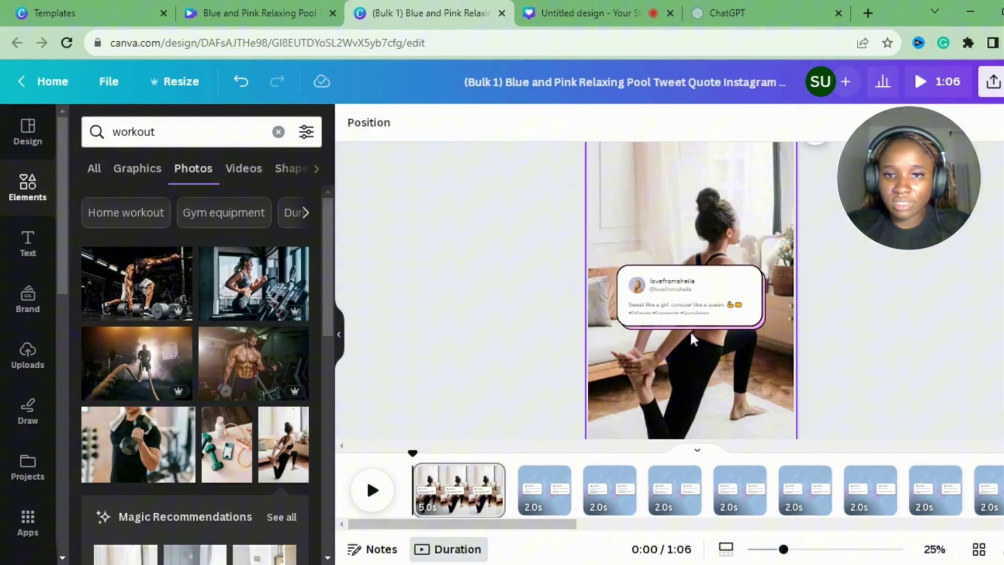
{"action": "left_click", "coordinate": [691, 324]}
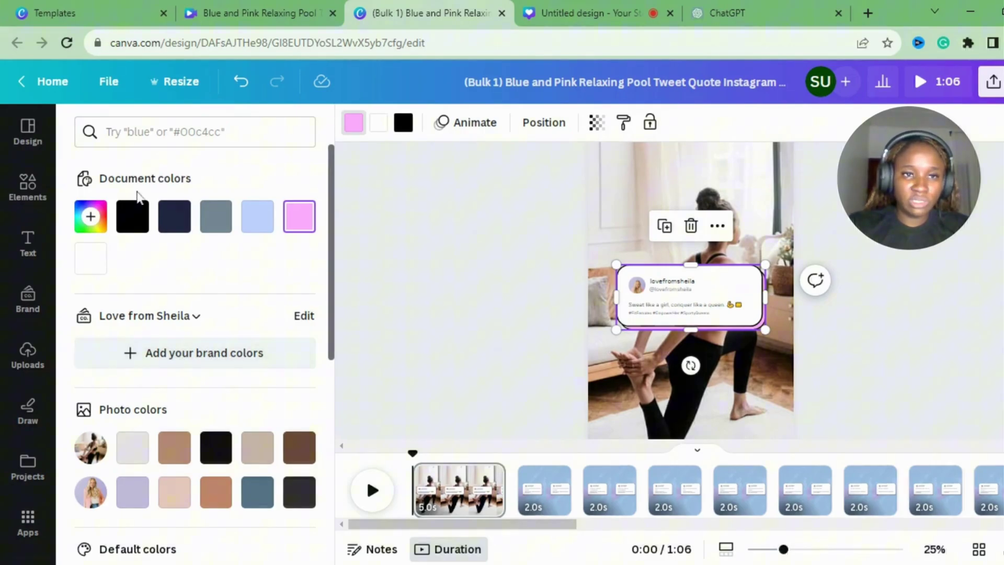
{"action": "left_click", "coordinate": [132, 215]}
{"action": "left_click", "coordinate": [389, 252]}
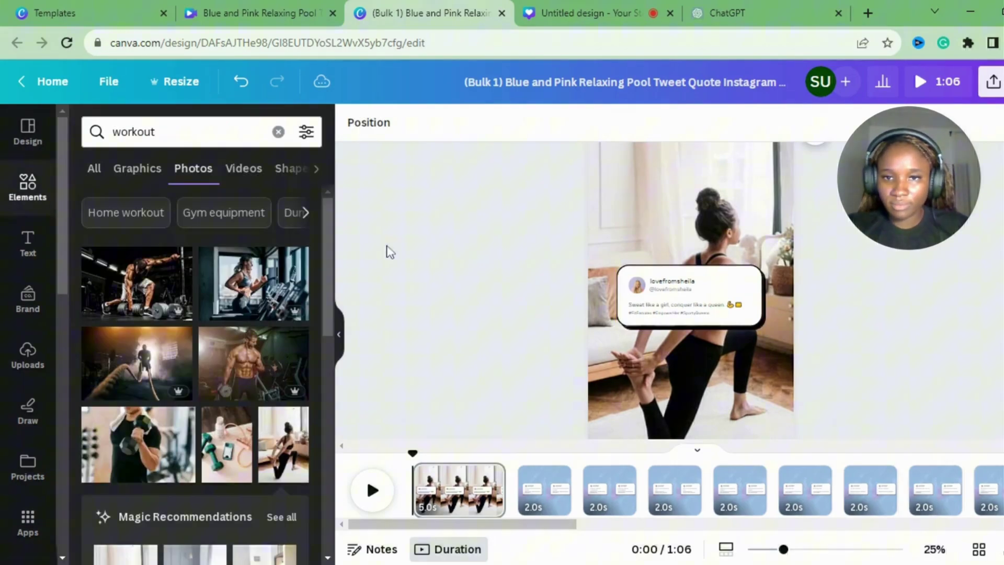
Trim page 1 to 2.4 seconds, making the reel 1:04, and preview it full screen.
{"action": "left_click_drag", "start_coordinate": [783, 550], "coordinate": [768, 549]}
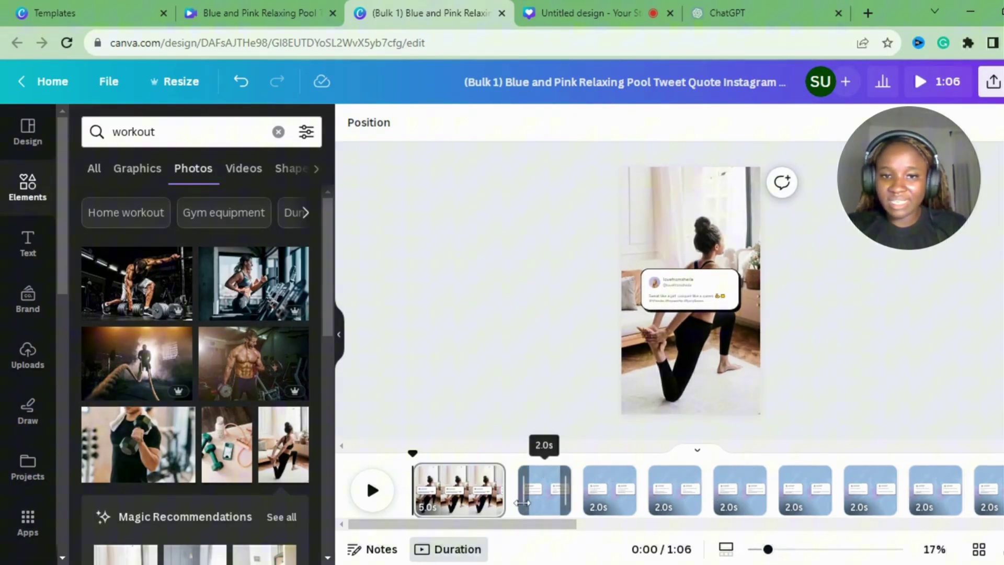
{"action": "left_click", "coordinate": [480, 497]}
{"action": "left_click_drag", "start_coordinate": [502, 496], "coordinate": [475, 487]}
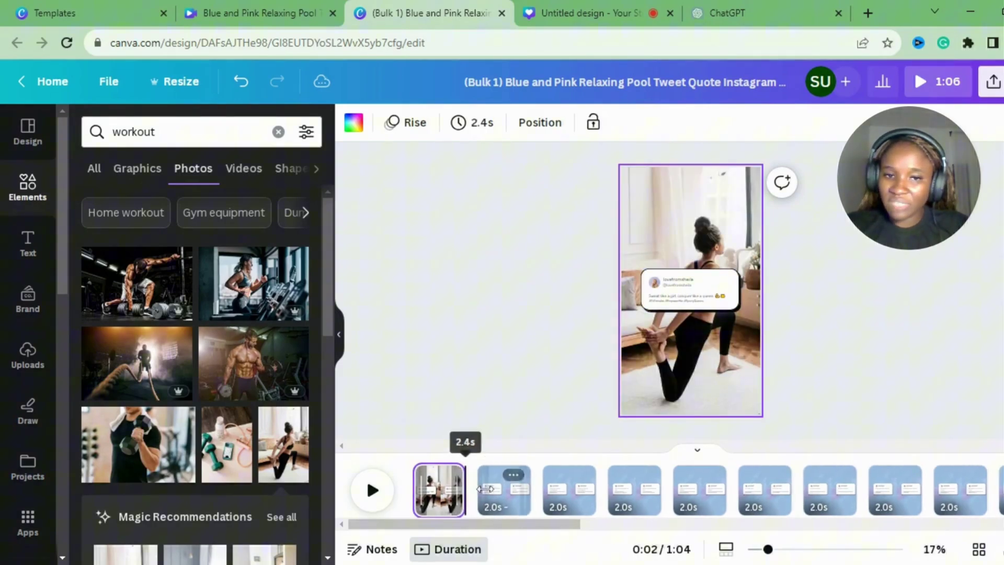
{"action": "left_click", "coordinate": [502, 492]}
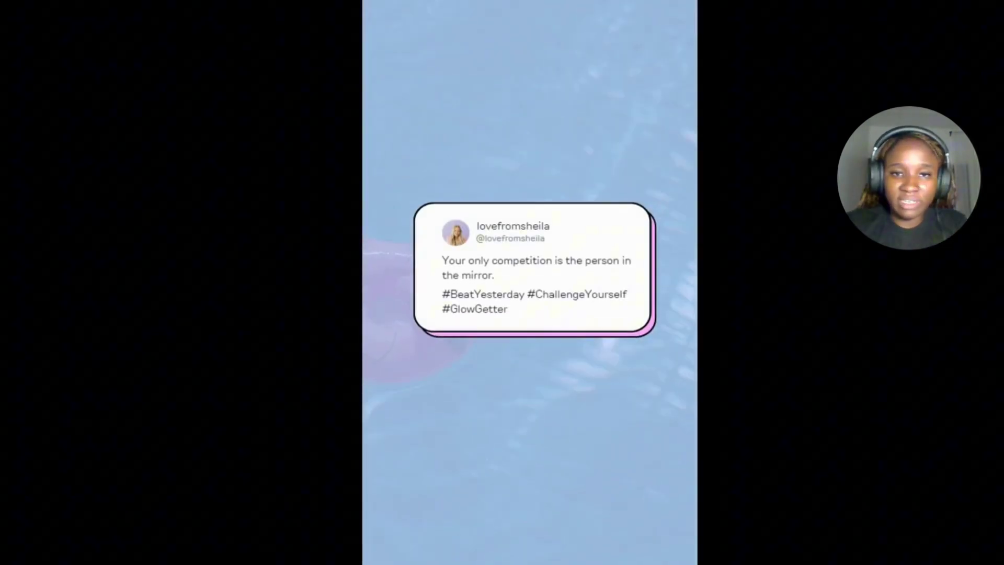
{"action": "key", "text": "Escape"}
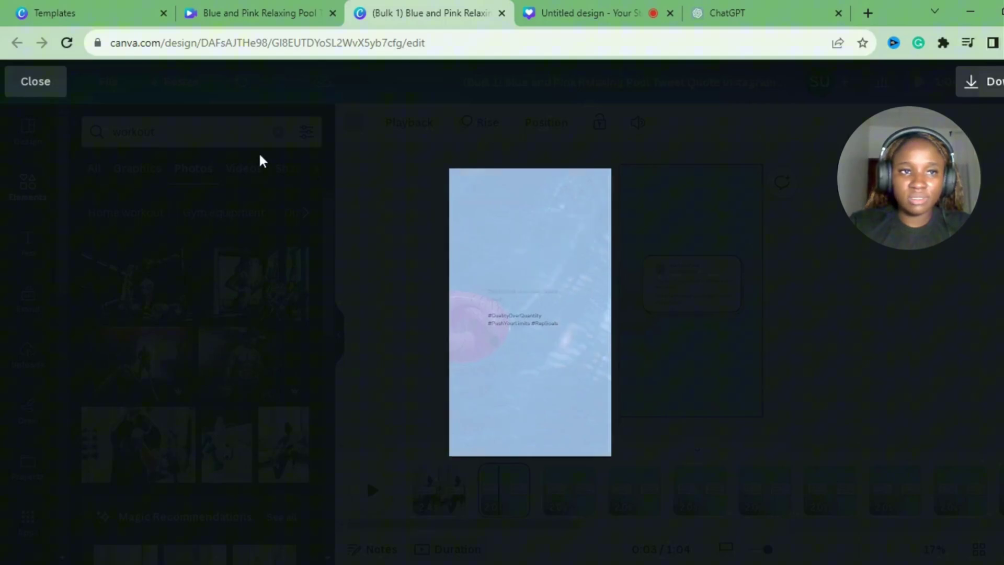
Remove all animations from page 2.
{"action": "left_click", "coordinate": [44, 87]}
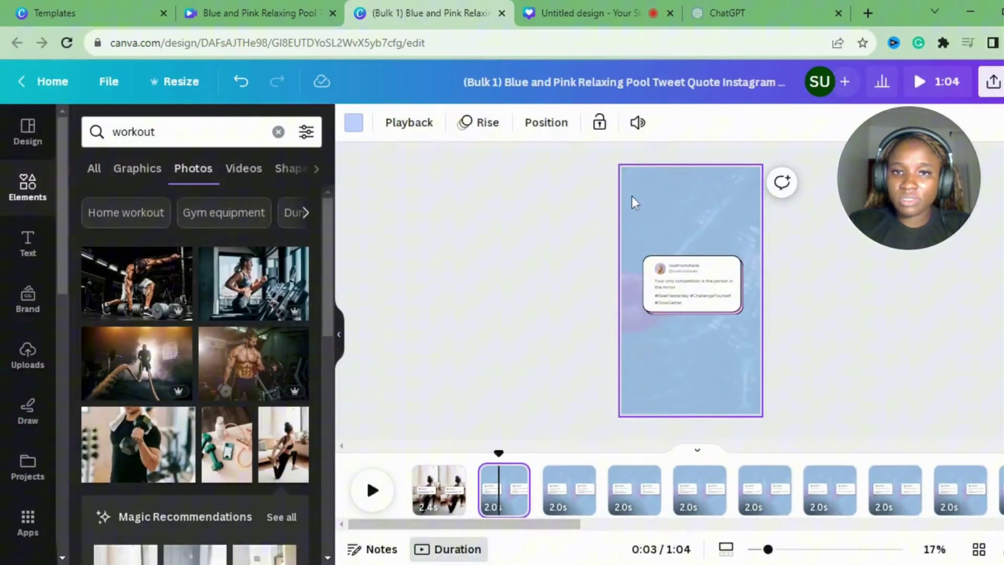
{"action": "left_click", "coordinate": [704, 218]}
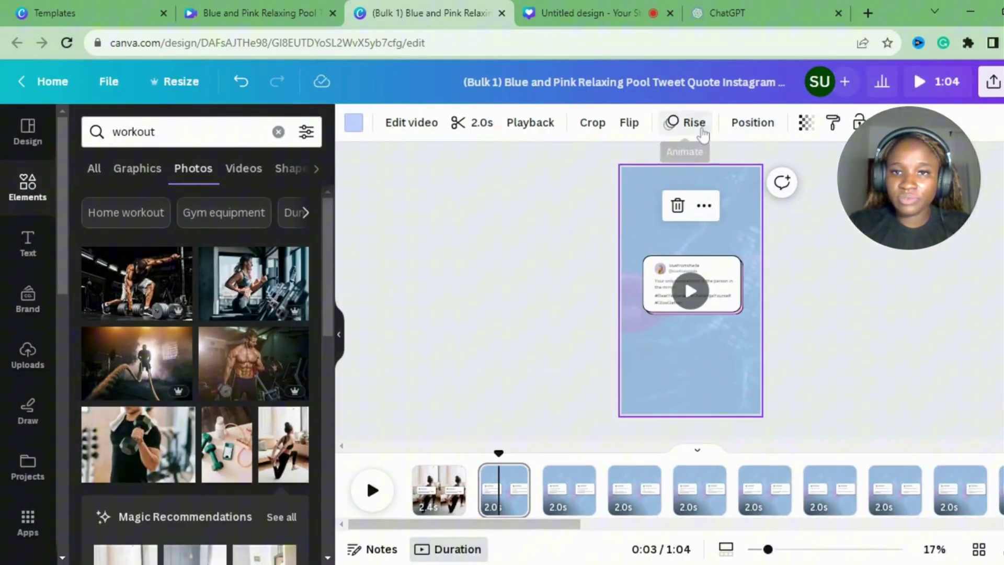
{"action": "left_click", "coordinate": [696, 124]}
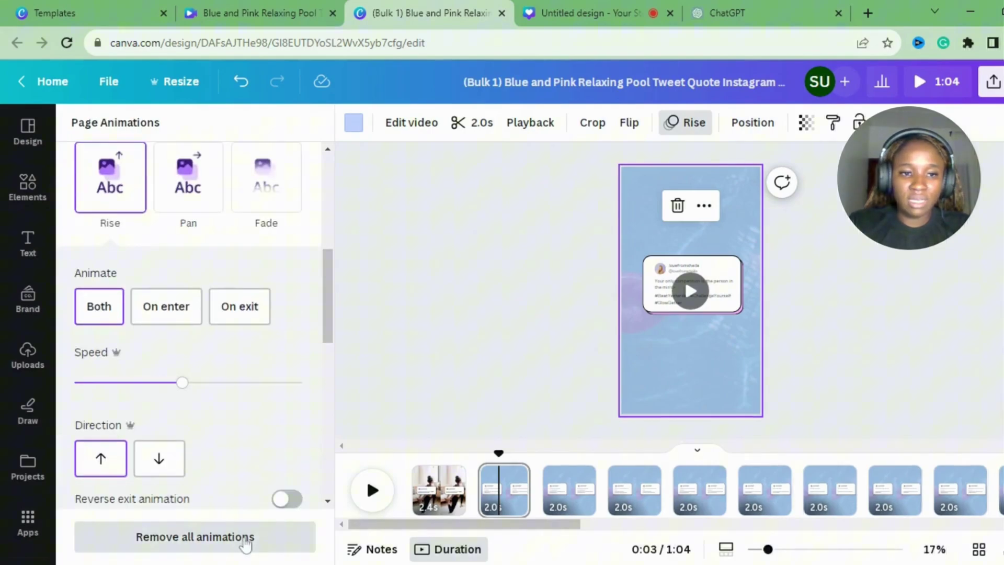
{"action": "left_click", "coordinate": [245, 538]}
{"action": "left_click", "coordinate": [456, 369]}
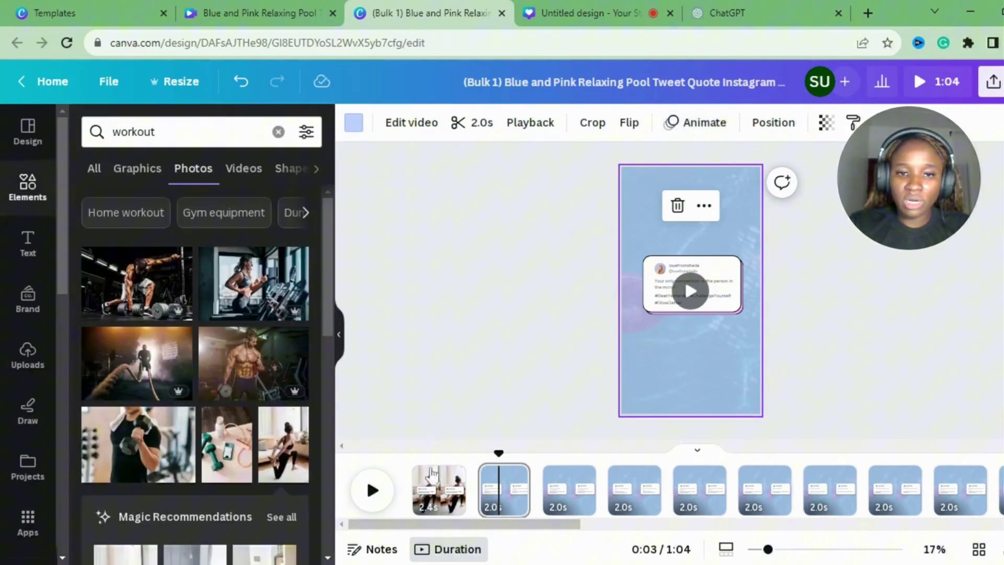
{"action": "left_click", "coordinate": [440, 490]}
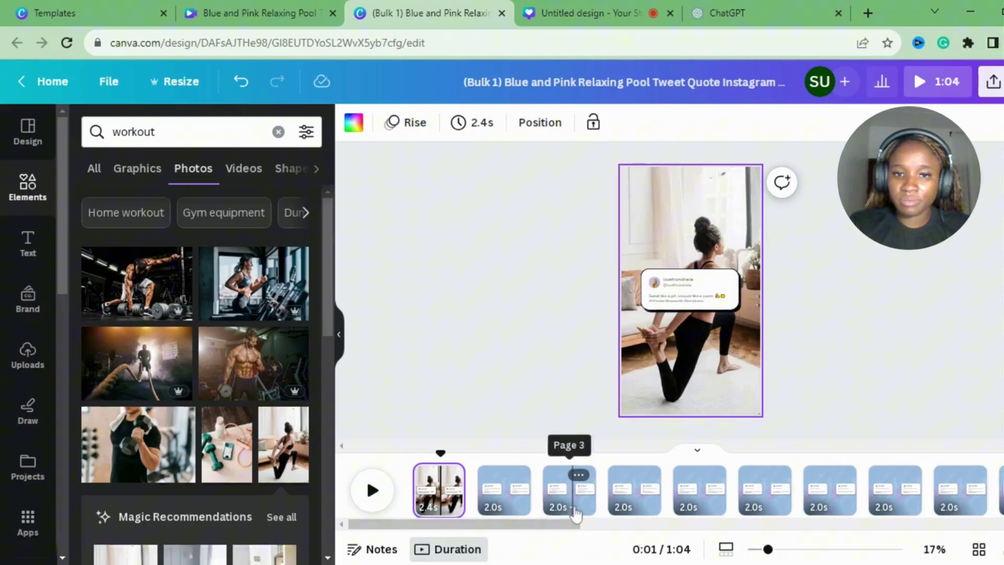
Remove all animations from page 3.
{"action": "left_click", "coordinate": [570, 503]}
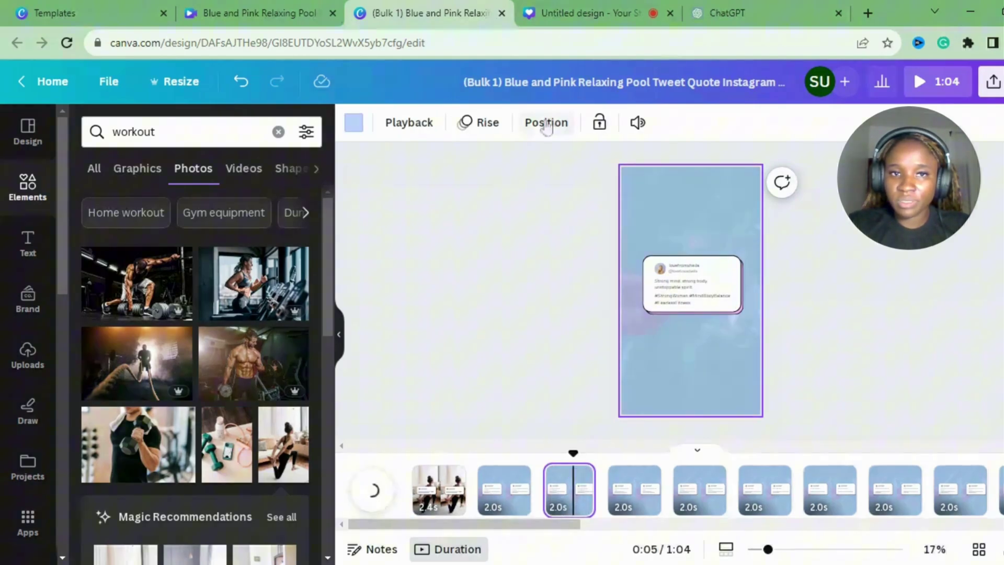
{"action": "left_click", "coordinate": [481, 123]}
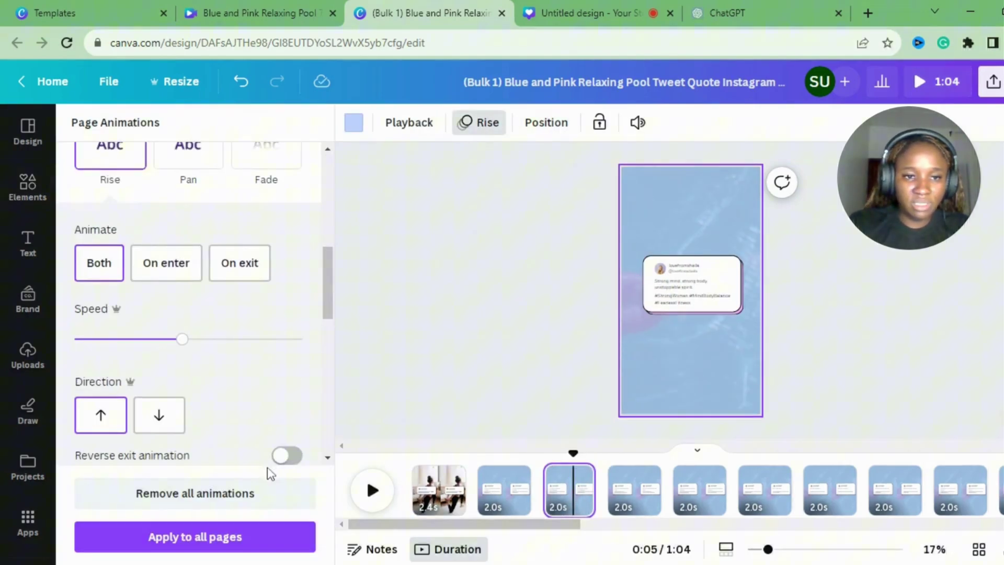
{"action": "left_click", "coordinate": [264, 503]}
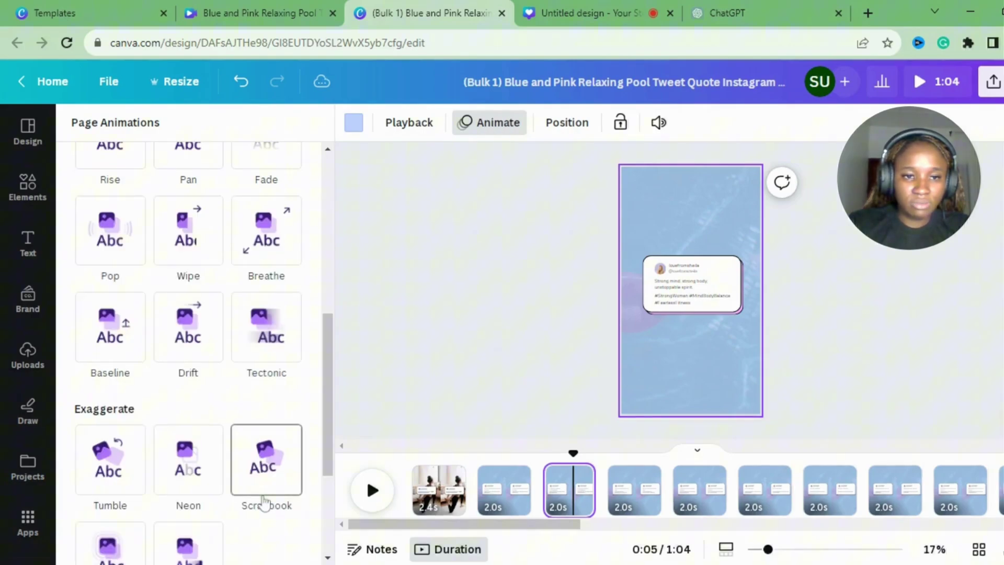
{"action": "left_click", "coordinate": [416, 393]}
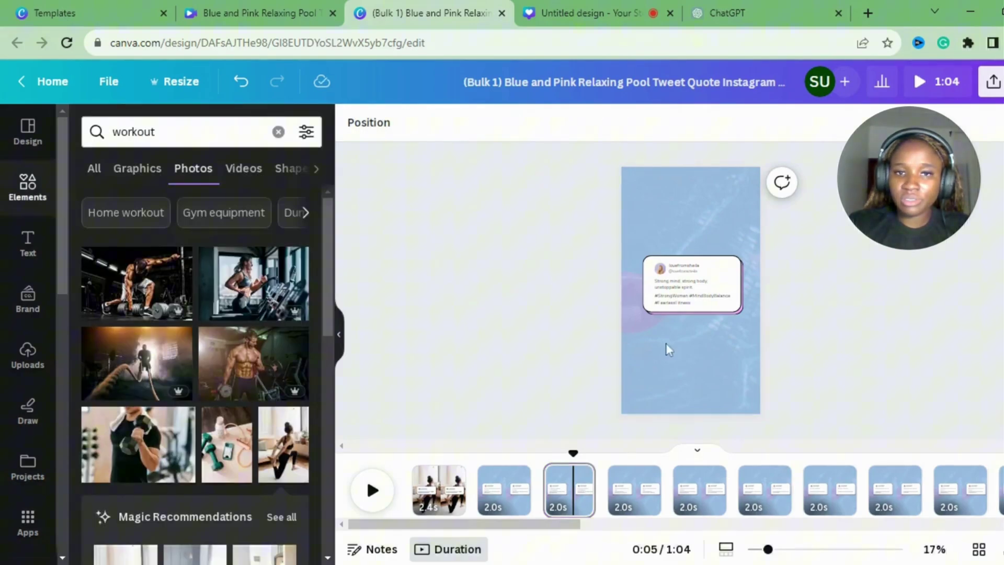
Remove all animations from page 4 after trying the Simple animation.
{"action": "left_click", "coordinate": [634, 487]}
{"action": "left_click", "coordinate": [683, 324]}
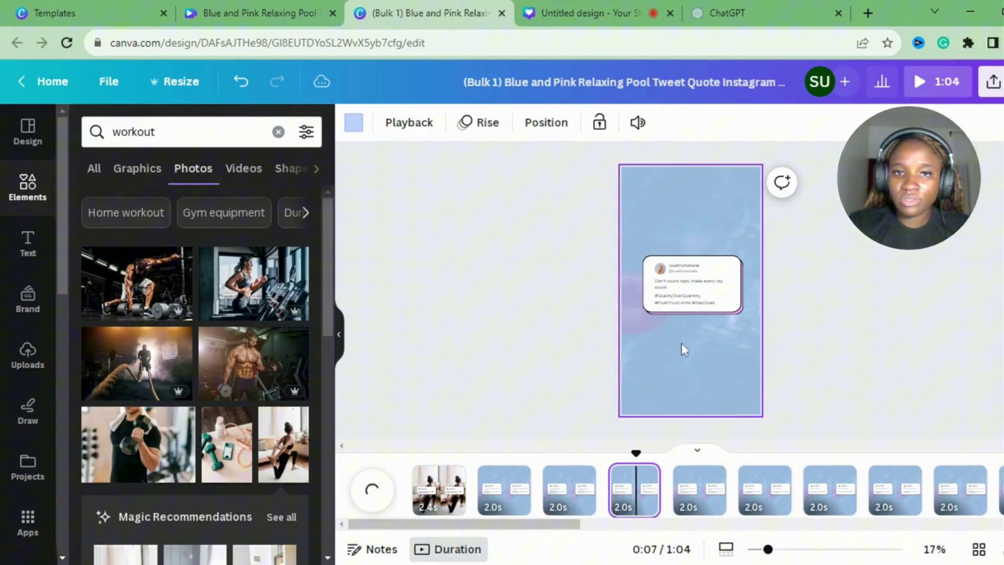
{"action": "left_click", "coordinate": [497, 131]}
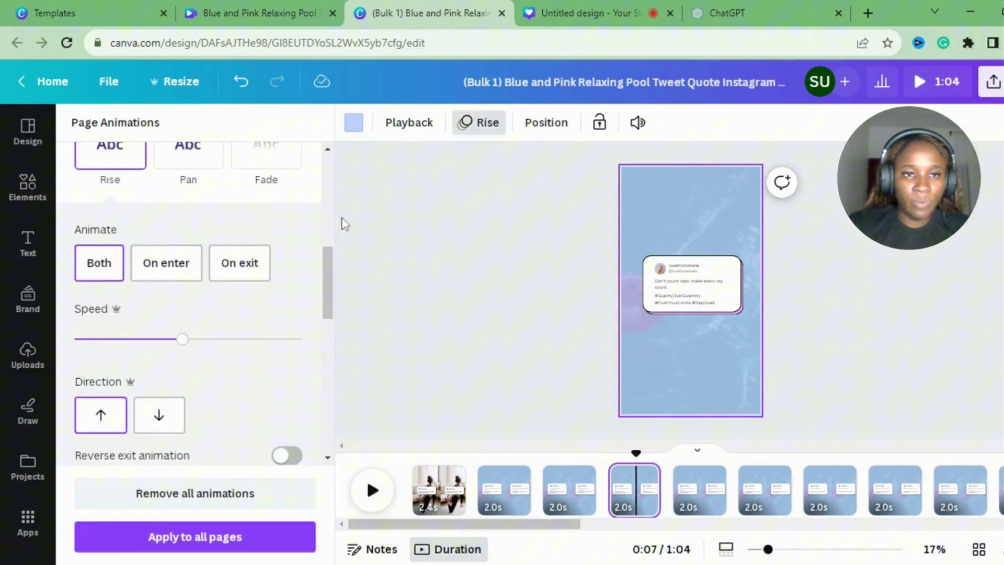
{"action": "scroll", "coordinate": [305, 202], "scroll_direction": "up", "scroll_amount": 5}
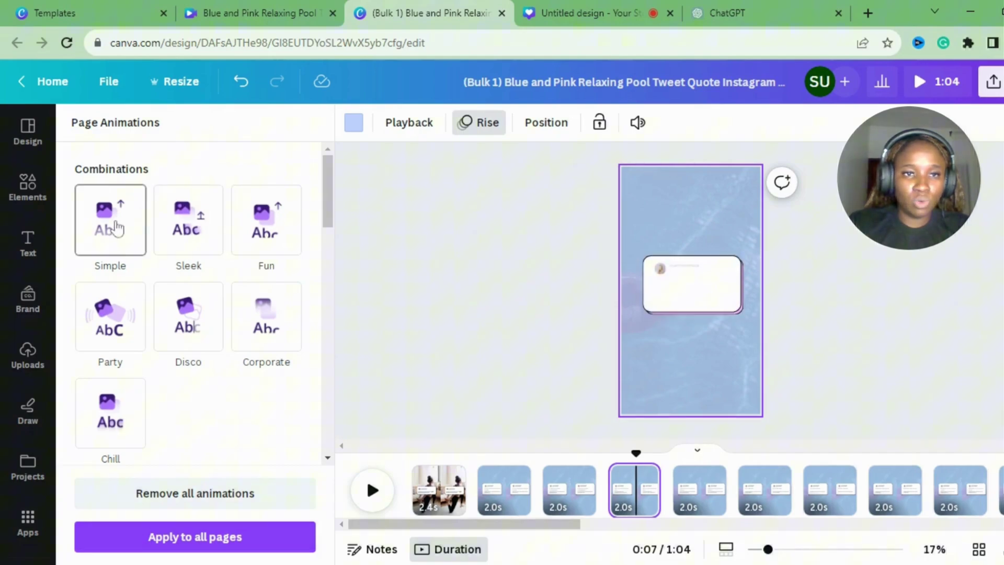
{"action": "left_click", "coordinate": [116, 228]}
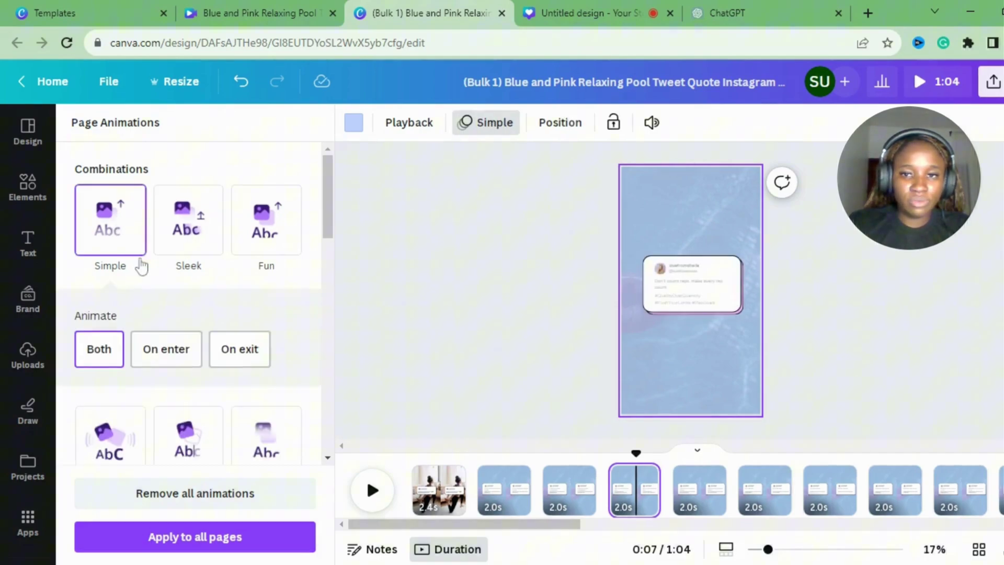
{"action": "scroll", "coordinate": [209, 314], "scroll_direction": "down", "scroll_amount": 10}
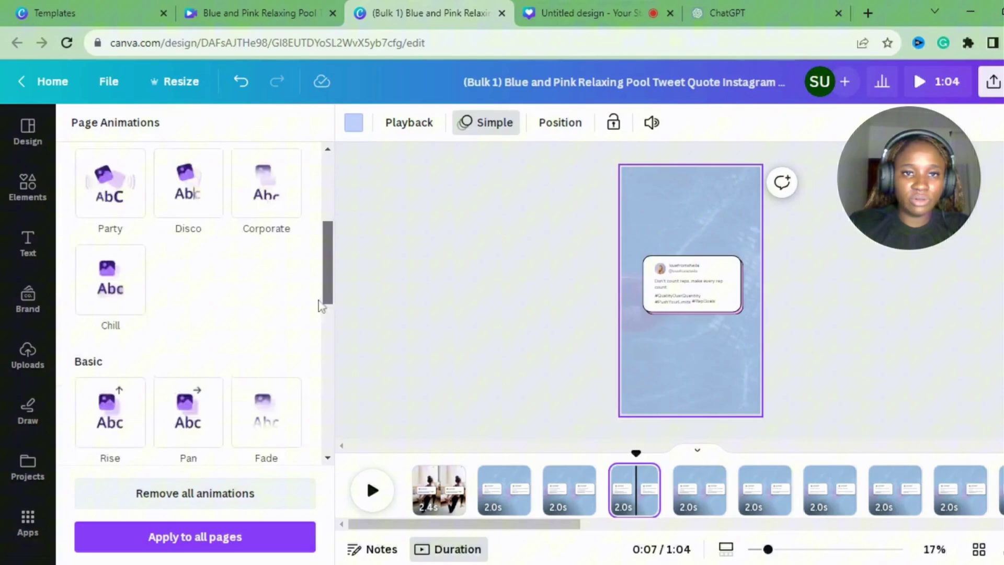
{"action": "left_click", "coordinate": [246, 515]}
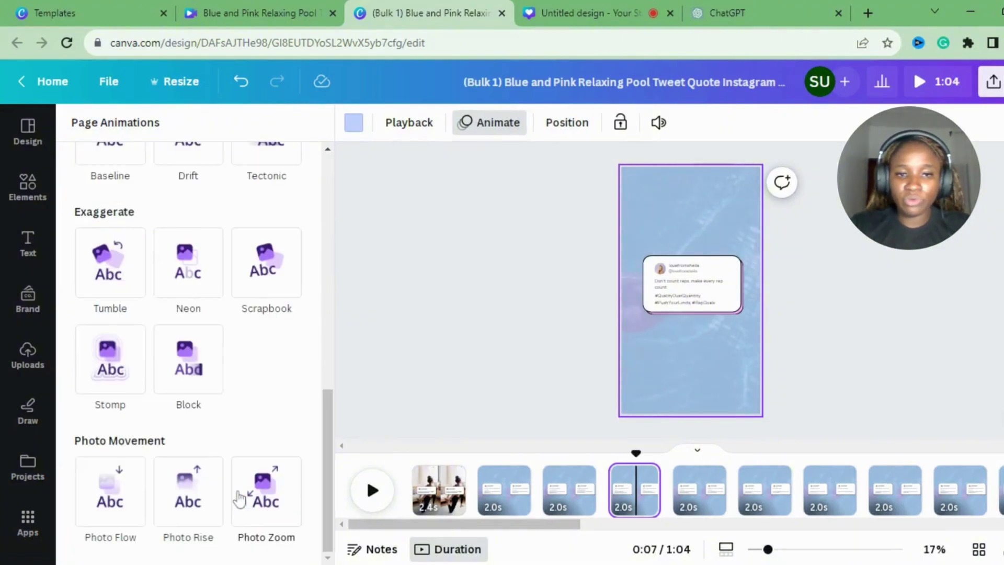
{"action": "left_click", "coordinate": [456, 381]}
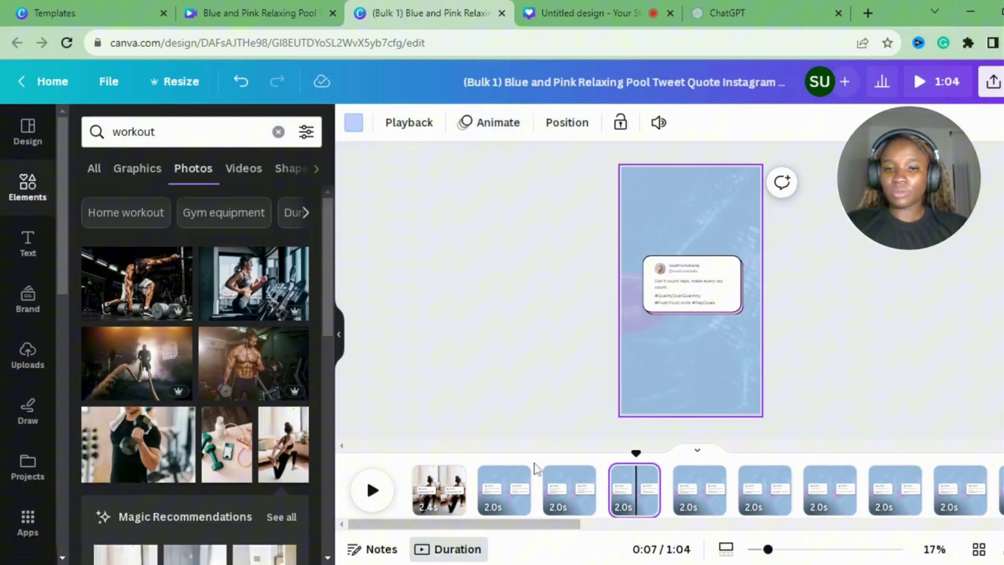
{"action": "left_click", "coordinate": [496, 494]}
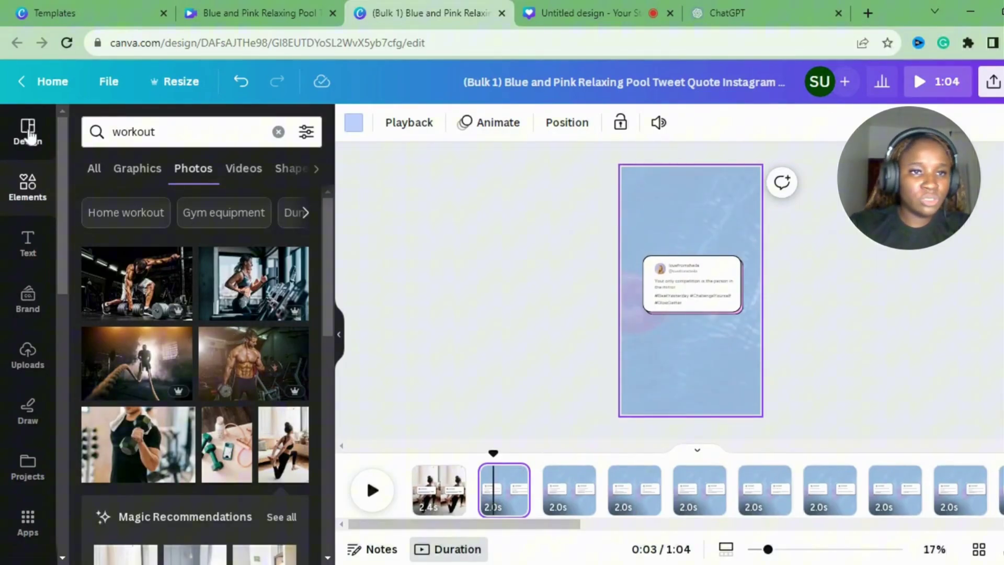
Browse all colour palettes under Design styles.
{"action": "left_click", "coordinate": [29, 135]}
{"action": "left_click", "coordinate": [263, 176]}
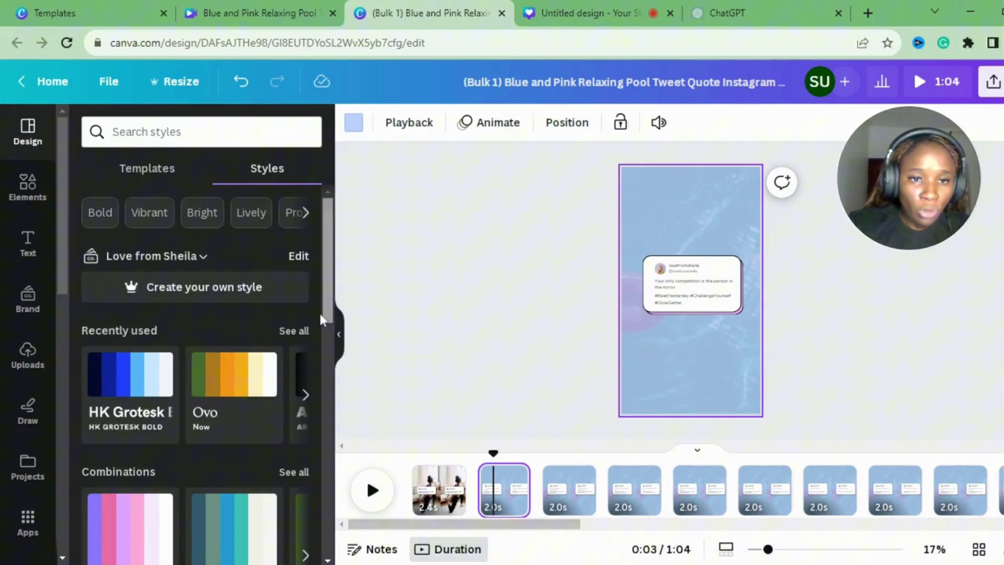
{"action": "left_click_drag", "start_coordinate": [322, 289], "coordinate": [321, 427]}
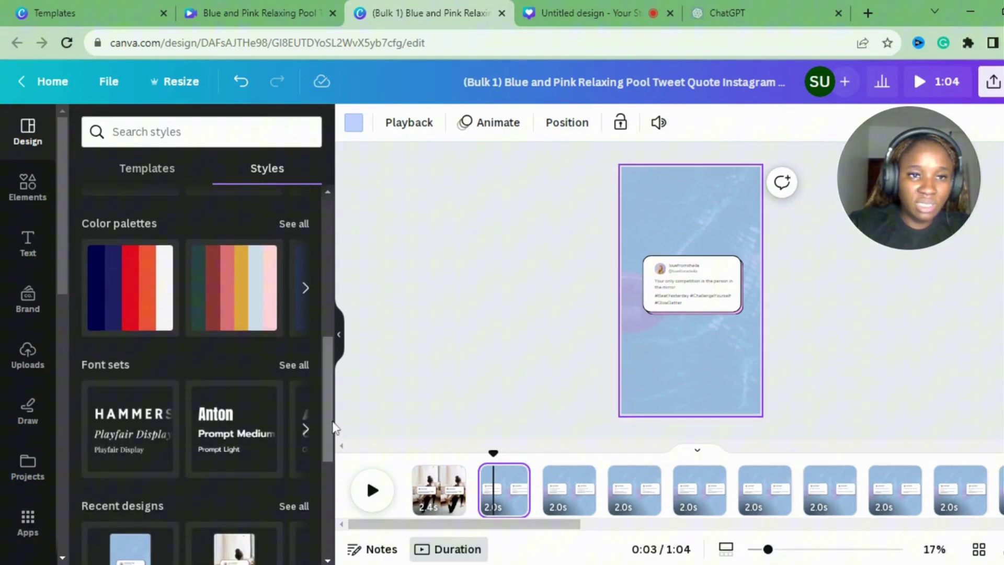
{"action": "left_click", "coordinate": [295, 226]}
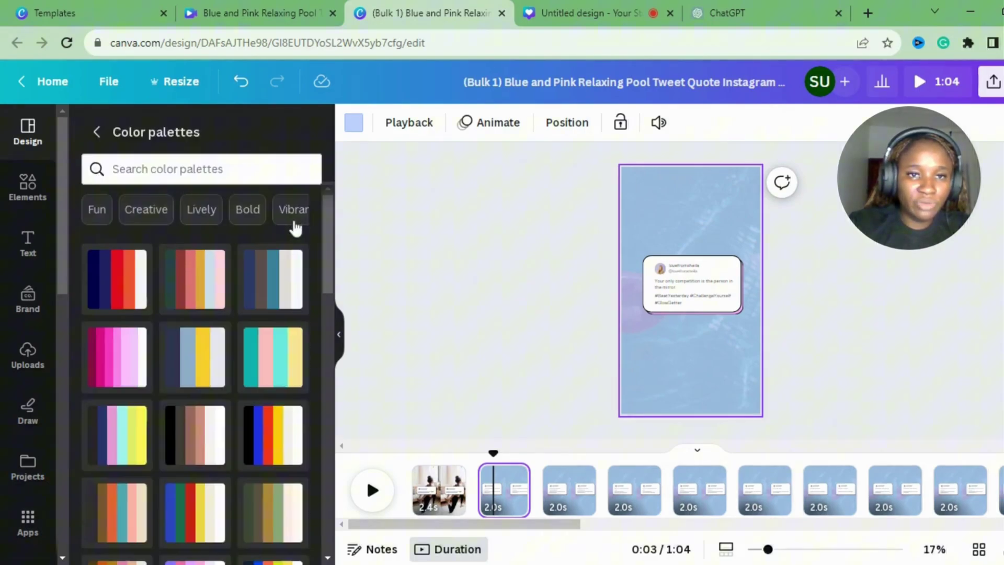
{"action": "scroll", "coordinate": [329, 207], "scroll_direction": "down", "scroll_amount": 5}
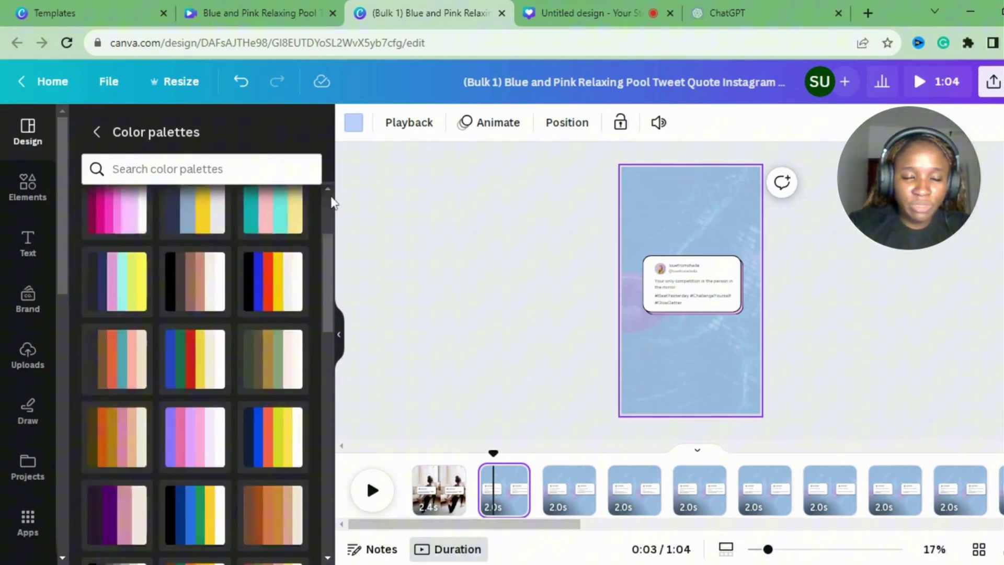
{"action": "left_click_drag", "start_coordinate": [329, 220], "coordinate": [332, 437]}
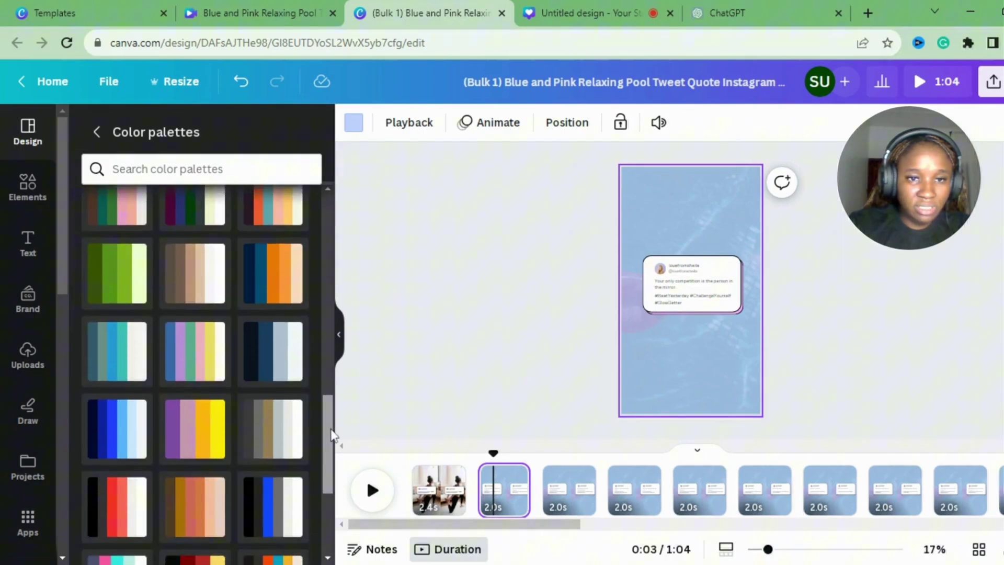
Apply the dark navy palette to all pages, then undo twice back to light blue.
{"action": "left_click", "coordinate": [267, 361]}
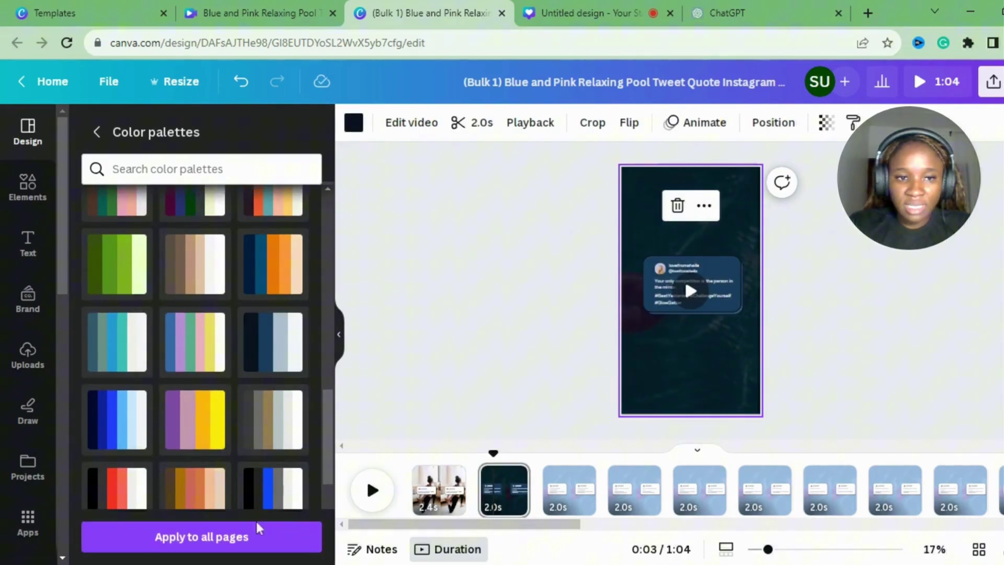
{"action": "left_click", "coordinate": [261, 544]}
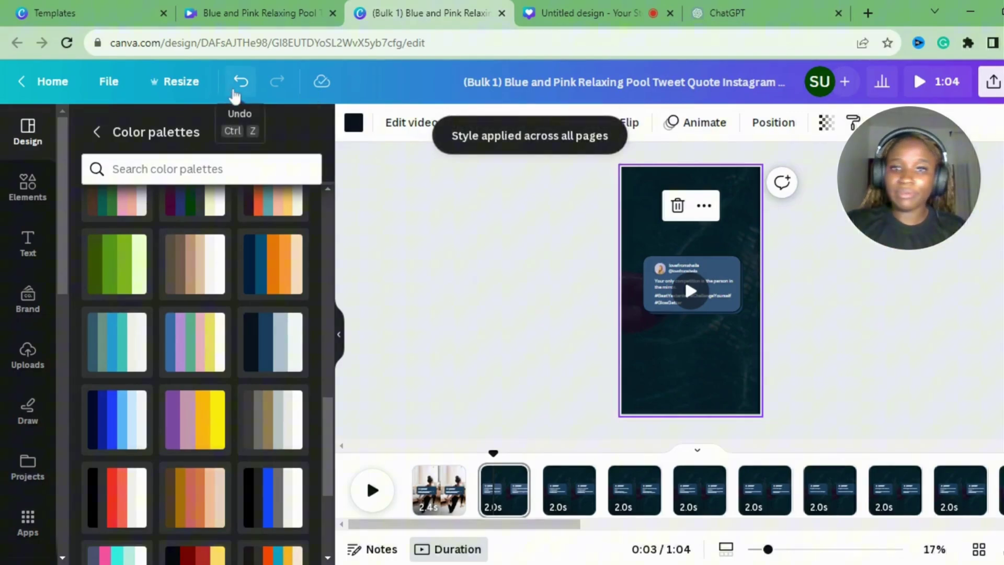
{"action": "left_click", "coordinate": [240, 83]}
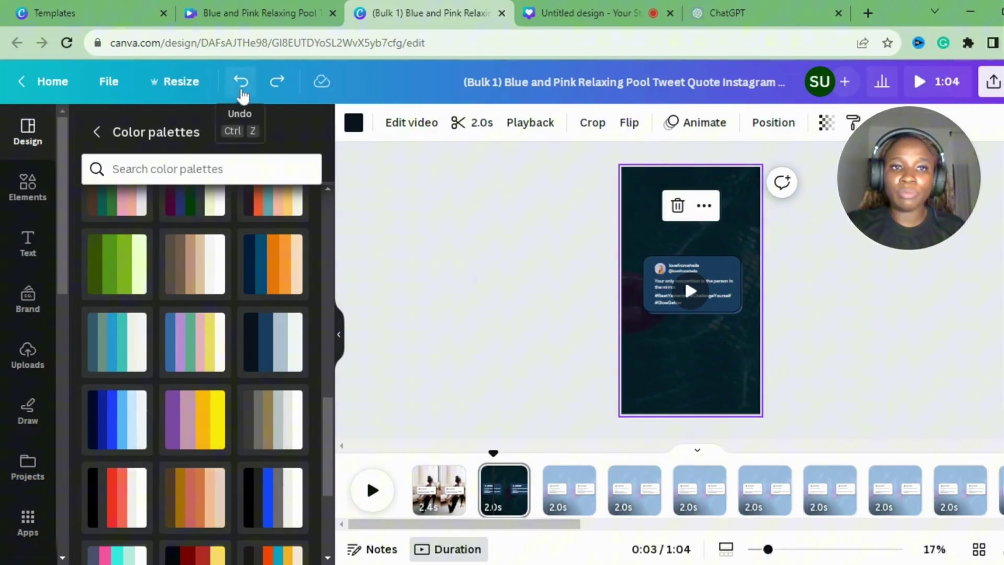
{"action": "left_click", "coordinate": [240, 83]}
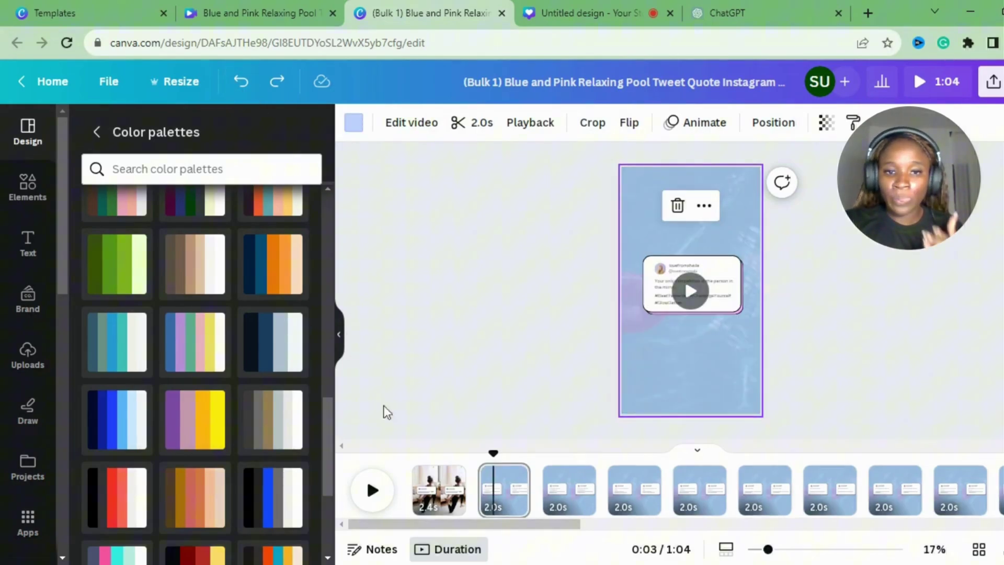
Collapse the left panel with Ctrl+/ and select page 1 with the yoga photo.
{"action": "key", "text": "ctrl+slash"}
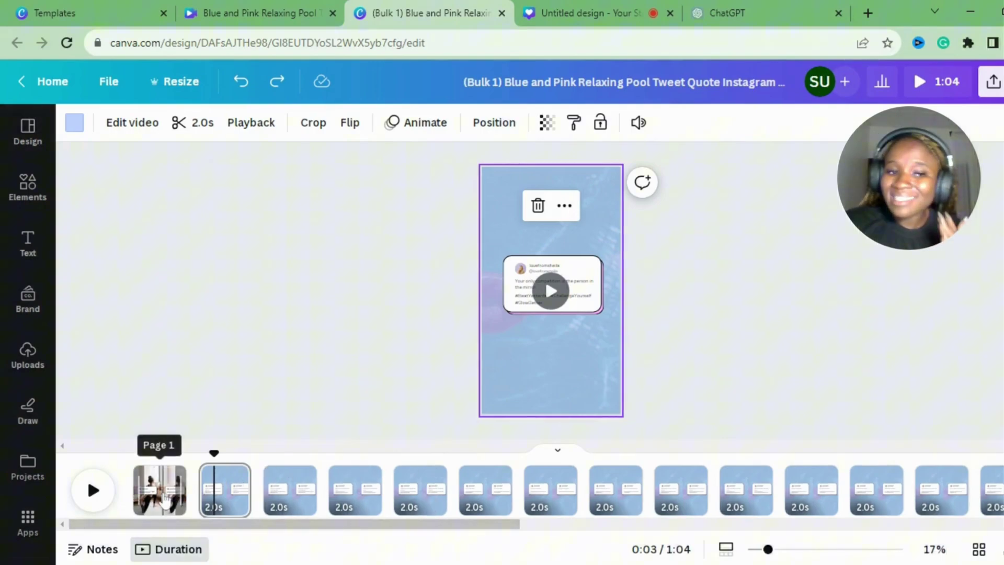
{"action": "left_click", "coordinate": [161, 491]}
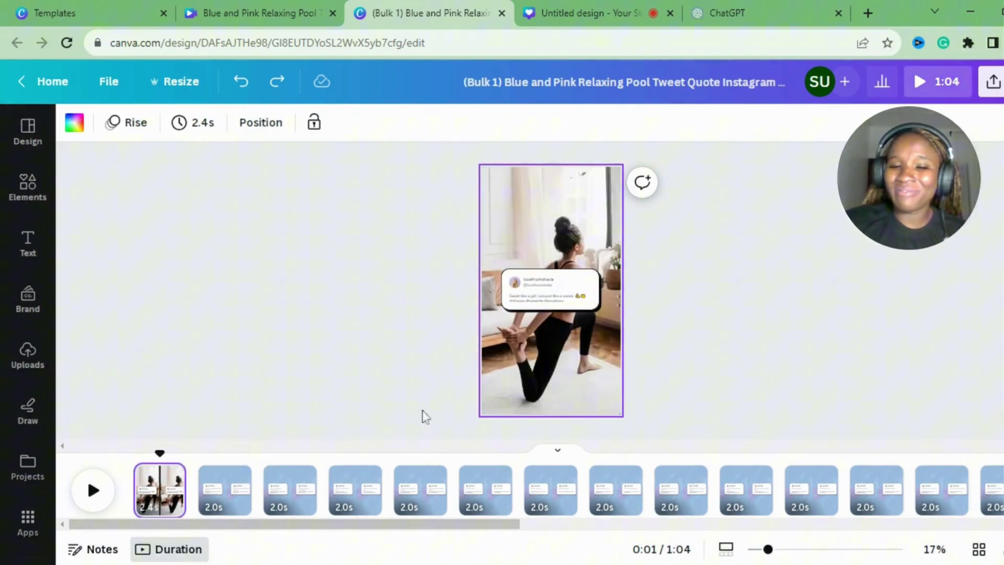